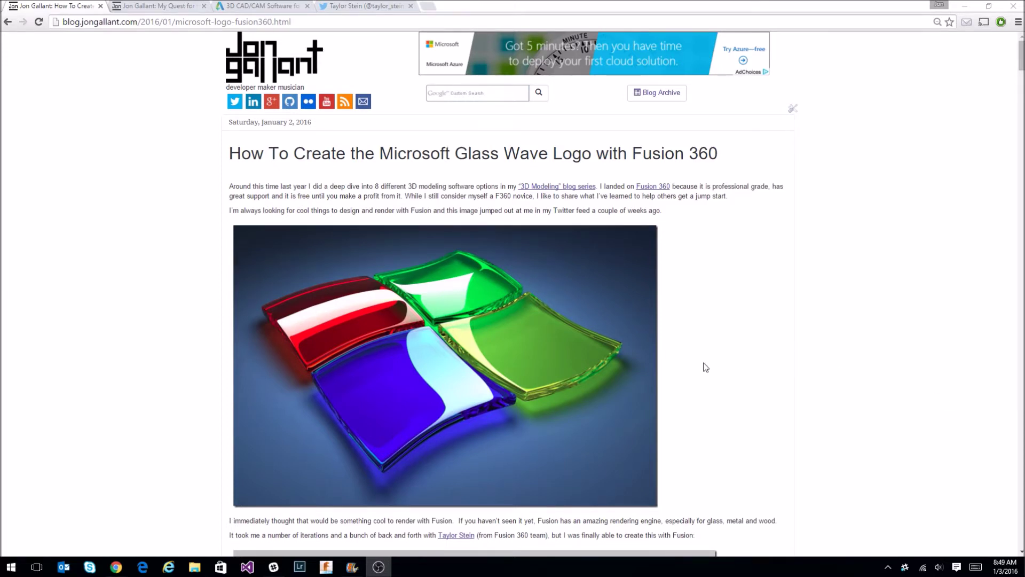
Scroll through the blog post's tools list and sketch images.
{"action": "left_click", "coordinate": [747, 383]}
{"action": "scroll", "coordinate": [748, 391], "scroll_direction": "down", "scroll_amount": 2}
{"action": "scroll", "coordinate": [749, 391], "scroll_direction": "down", "scroll_amount": 4}
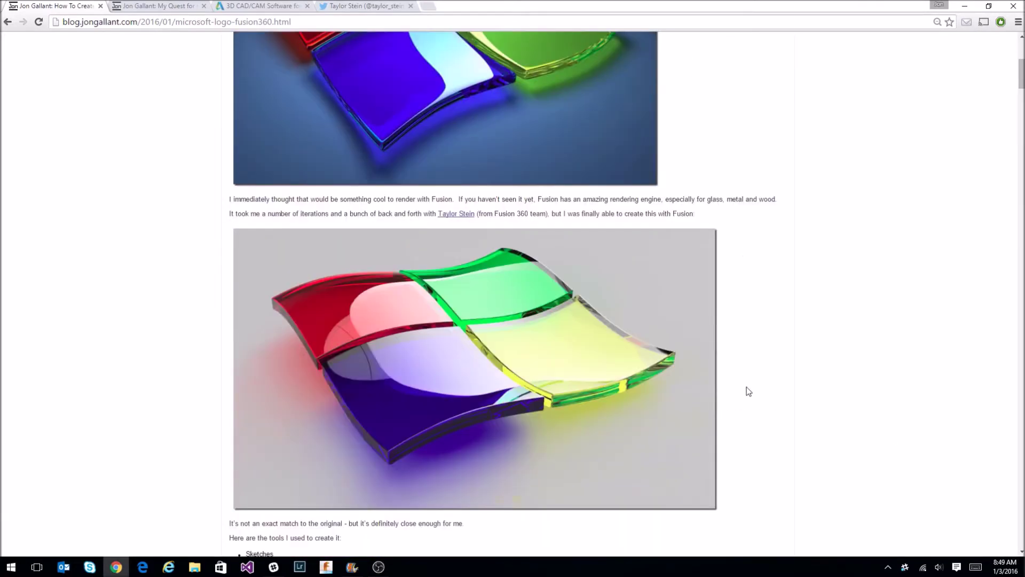
{"action": "key", "text": "alt+Tab"}
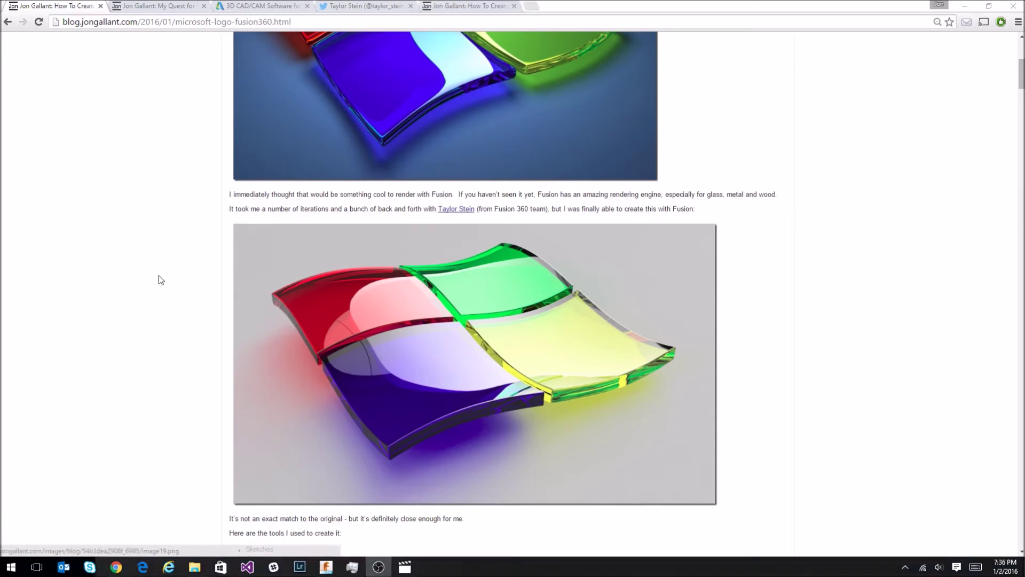
{"action": "scroll", "coordinate": [152, 251], "scroll_direction": "down", "scroll_amount": 1}
{"action": "scroll", "coordinate": [152, 252], "scroll_direction": "down", "scroll_amount": 1}
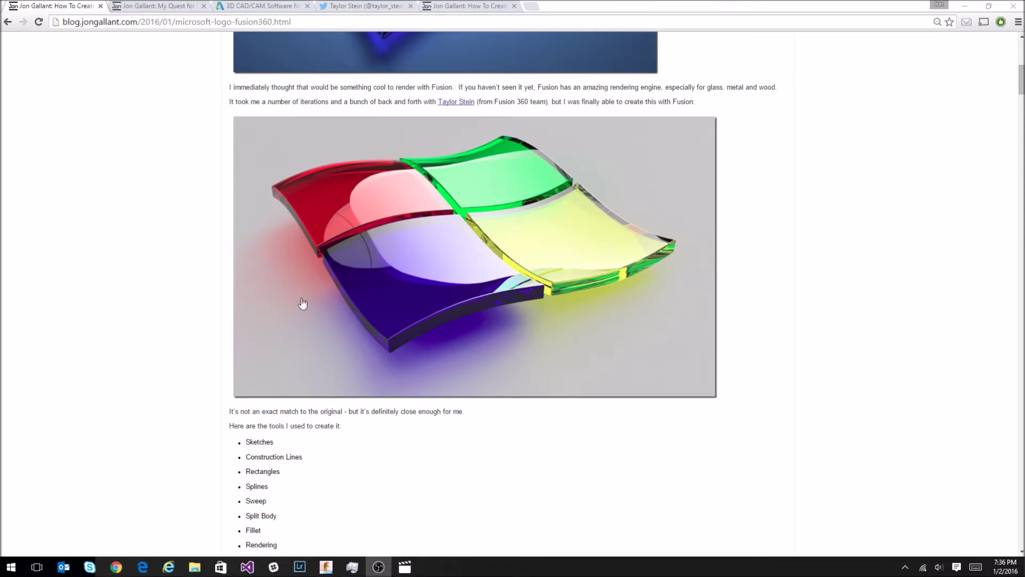
{"action": "scroll", "coordinate": [190, 430], "scroll_direction": "down", "scroll_amount": 1}
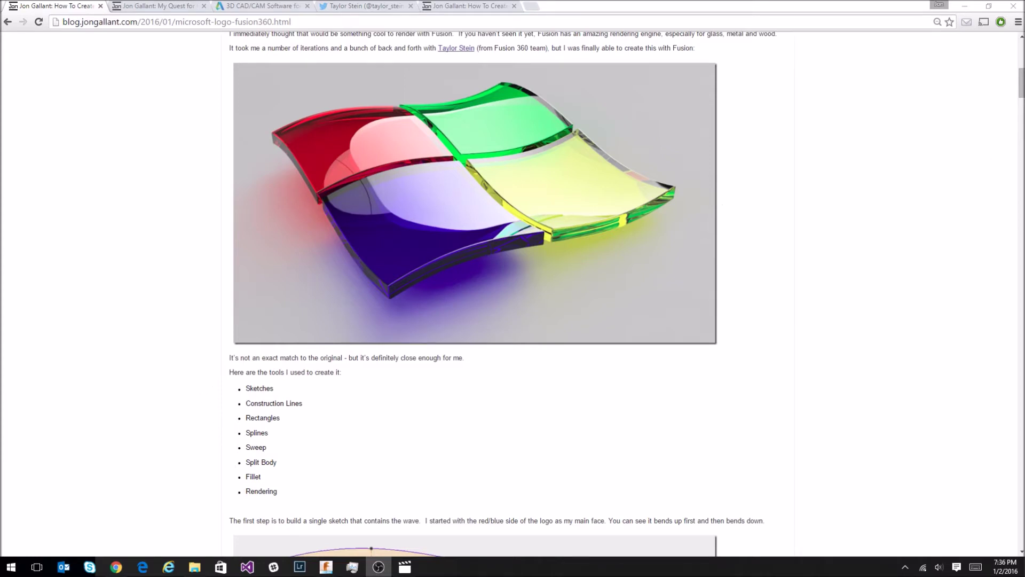
{"action": "scroll", "coordinate": [663, 223], "scroll_direction": "down", "scroll_amount": 3}
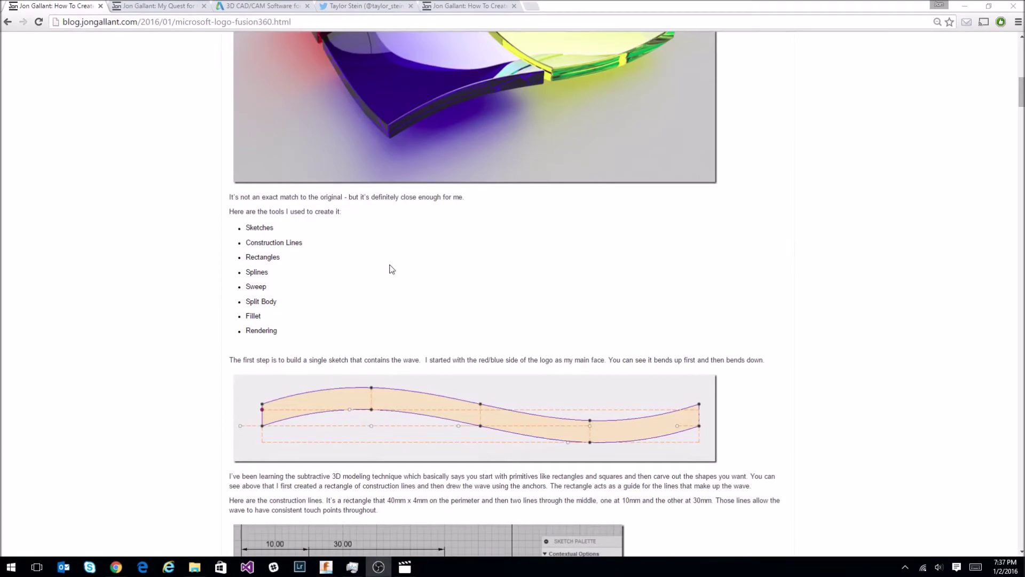
{"action": "scroll", "coordinate": [243, 265], "scroll_direction": "down", "scroll_amount": 9}
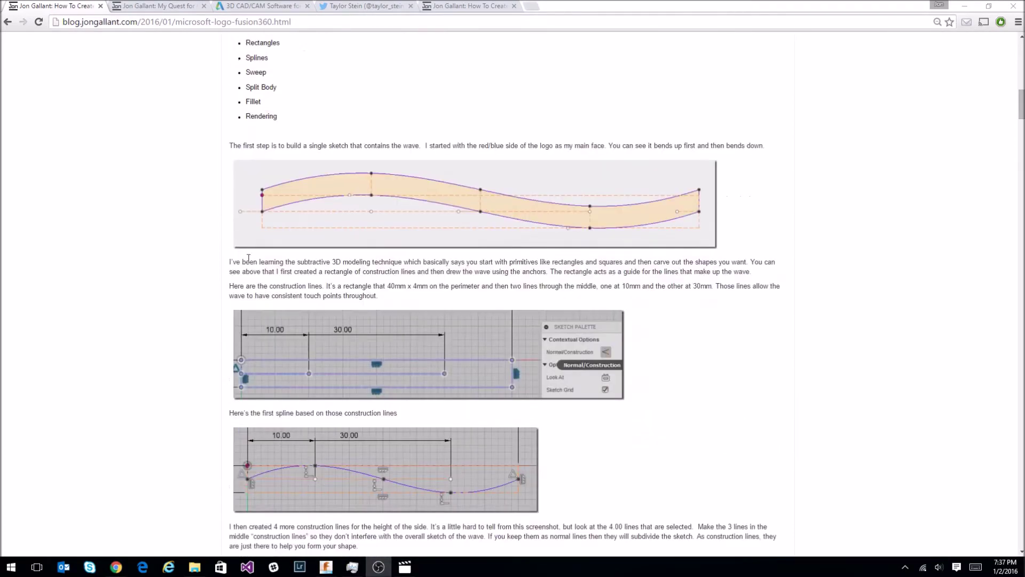
{"action": "scroll", "coordinate": [249, 262], "scroll_direction": "up", "scroll_amount": 7}
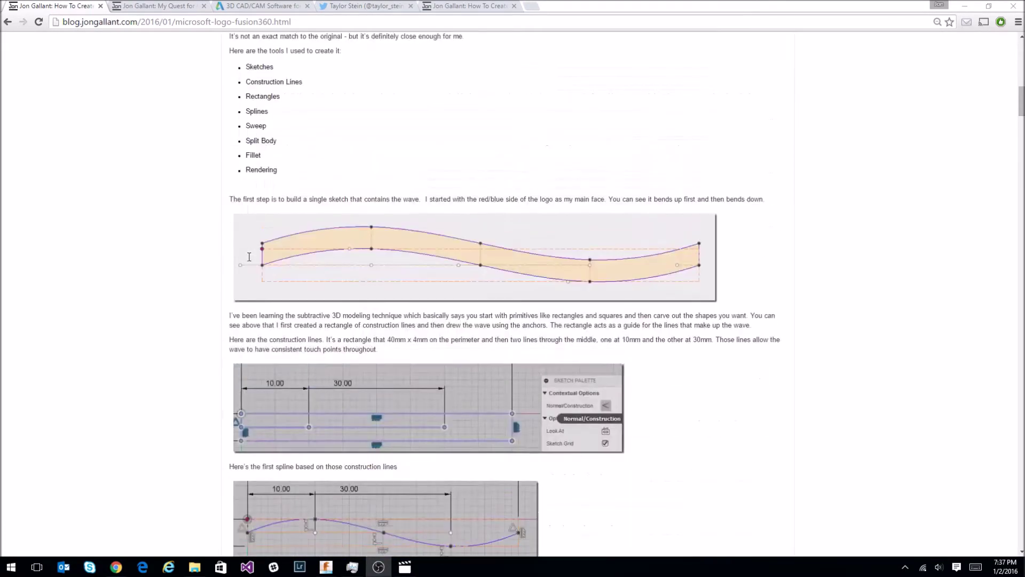
Check the other copy of the logo post, then bring up the team member's Twitter profile.
{"action": "left_click", "coordinate": [437, 6]}
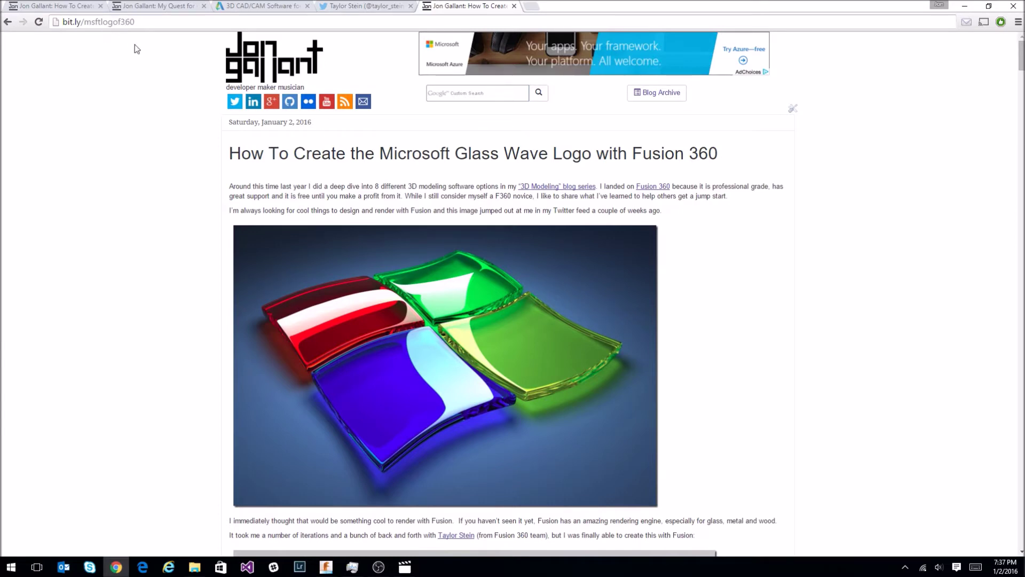
{"action": "scroll", "coordinate": [632, 261], "scroll_direction": "down", "scroll_amount": 4}
{"action": "scroll", "coordinate": [632, 261], "scroll_direction": "up", "scroll_amount": 3}
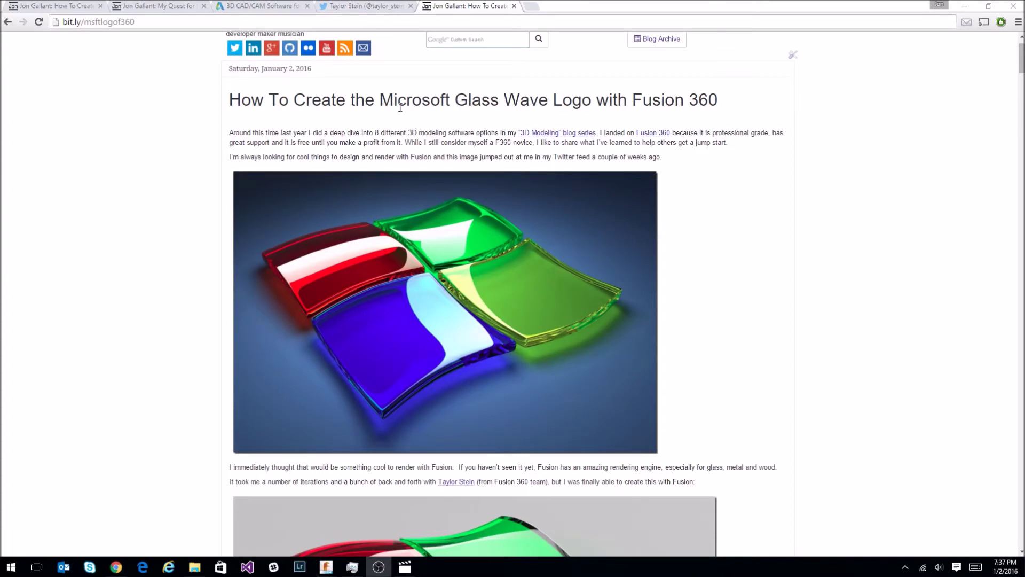
{"action": "left_click", "coordinate": [374, 7]}
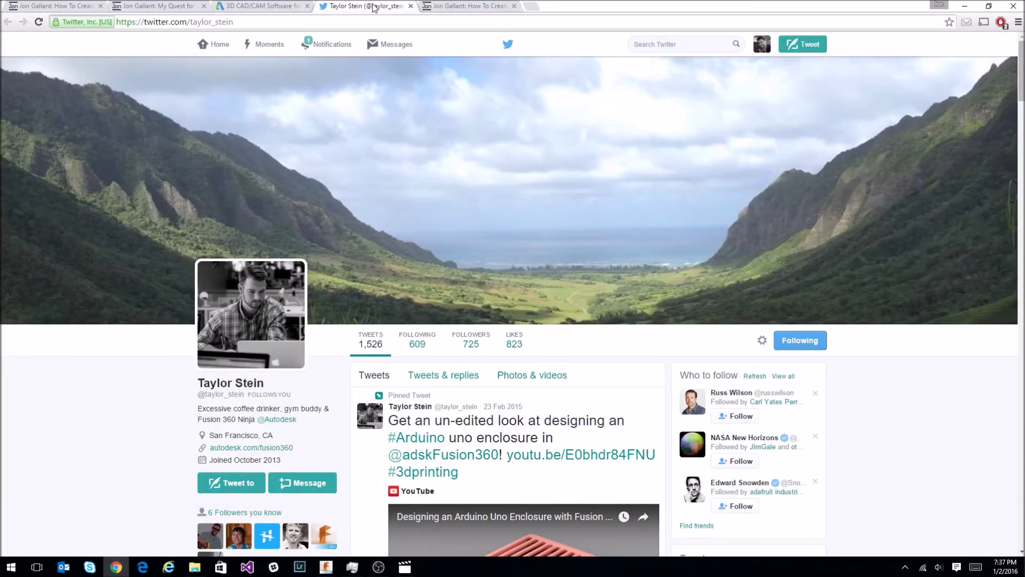
Switch to the Part 7 Autodesk Fusion 360 post of the 3D modeling software series.
{"action": "key", "text": "ctrl+2"}
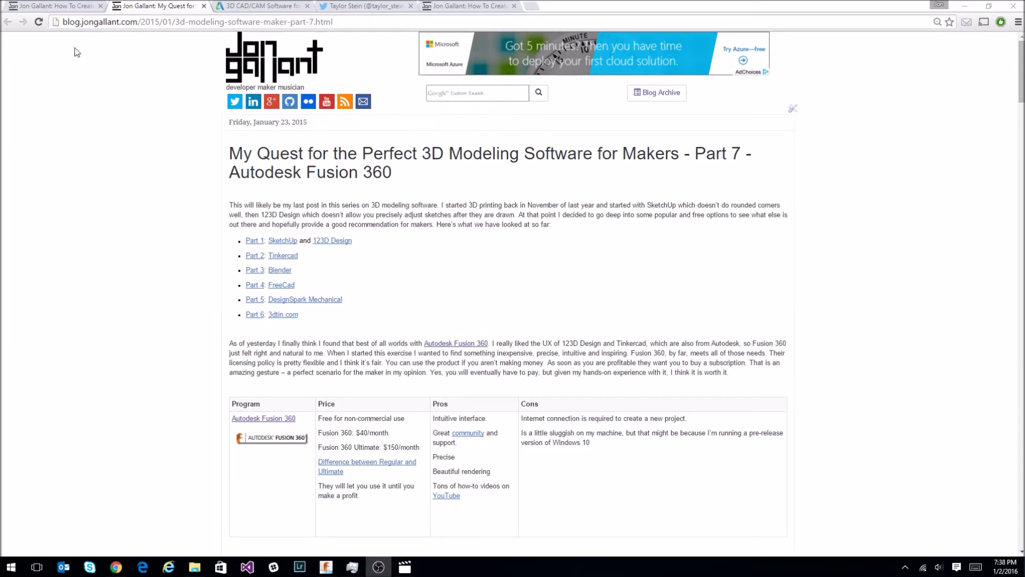
Return to the top of the post and bring the empty Fusion 360 sketch forward.
{"action": "scroll", "coordinate": [452, 238], "scroll_direction": "down", "scroll_amount": 13}
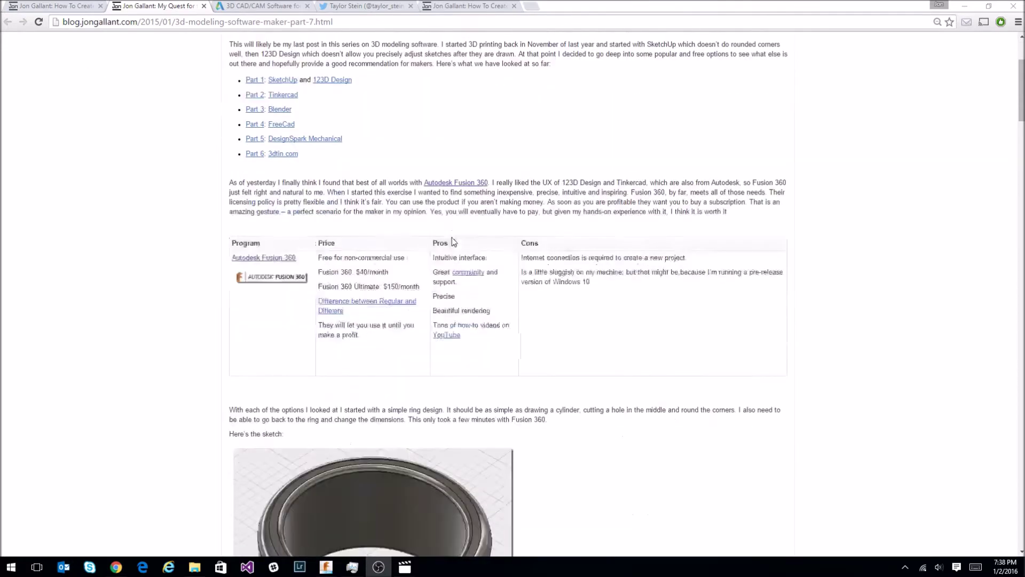
{"action": "key", "text": "Home"}
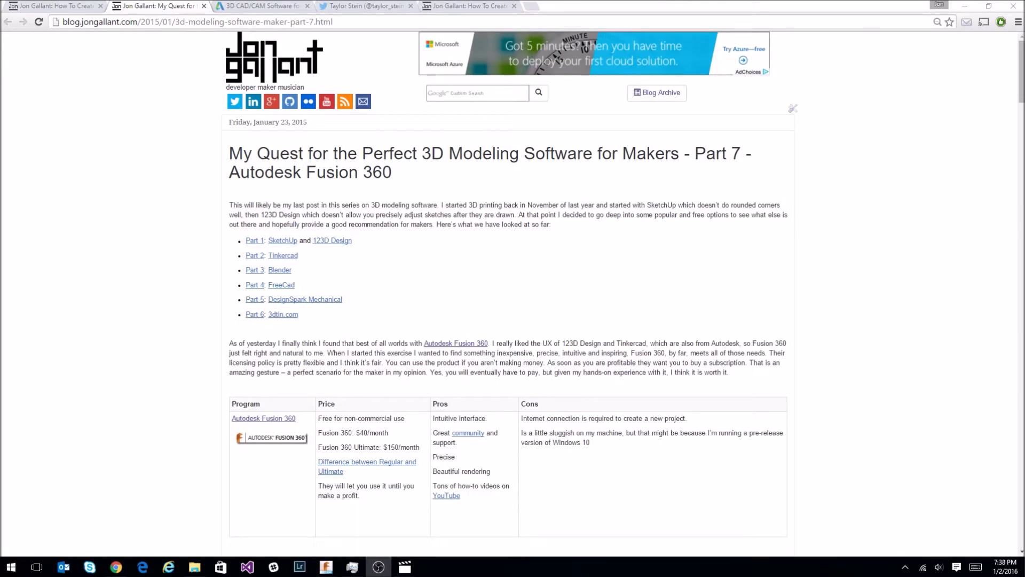
{"action": "left_click", "coordinate": [335, 572]}
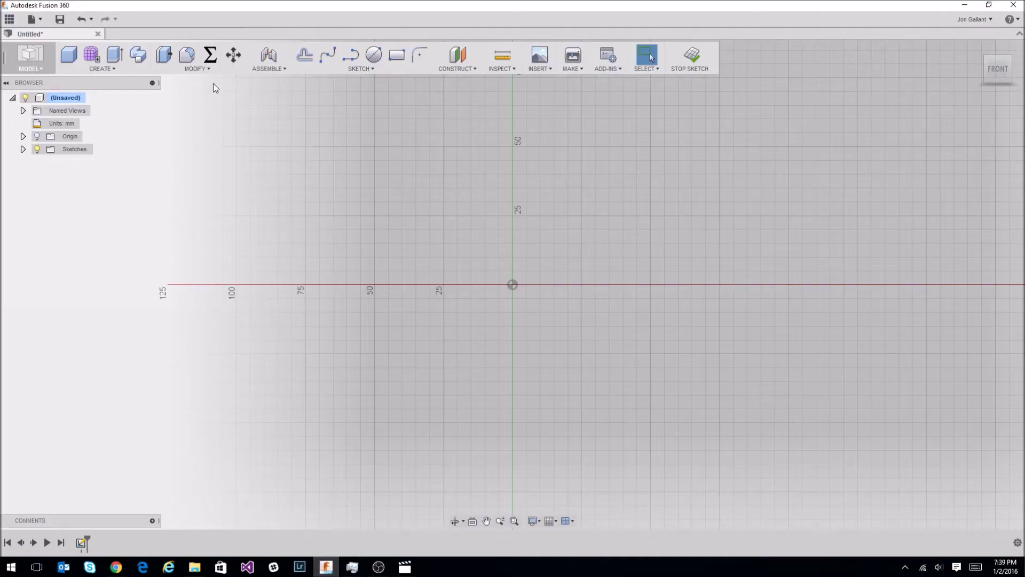
Draw a 40 × 4 mm two-point rectangle with its first corner at the origin.
{"action": "left_click", "coordinate": [398, 56]}
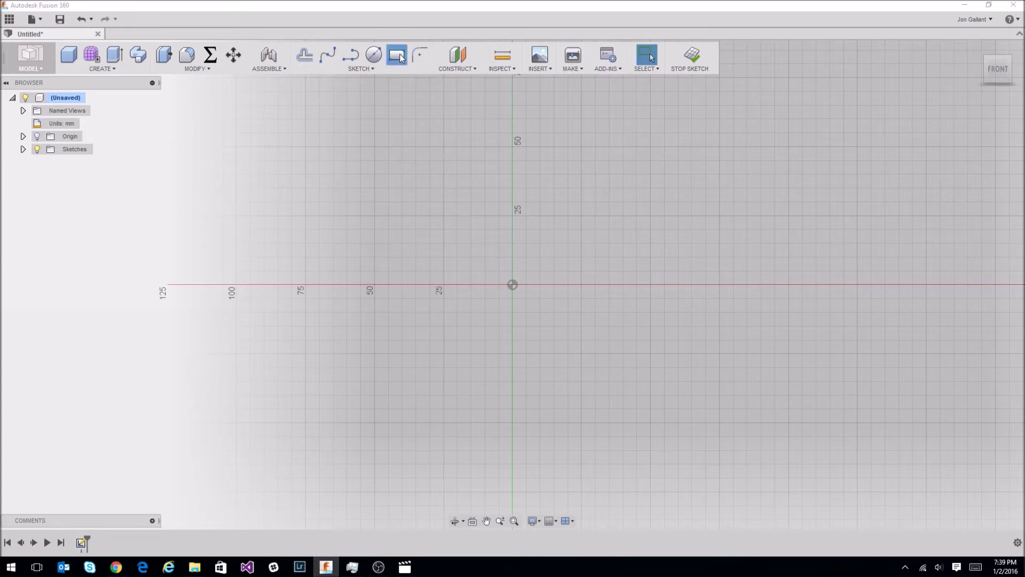
{"action": "left_click", "coordinate": [513, 284]}
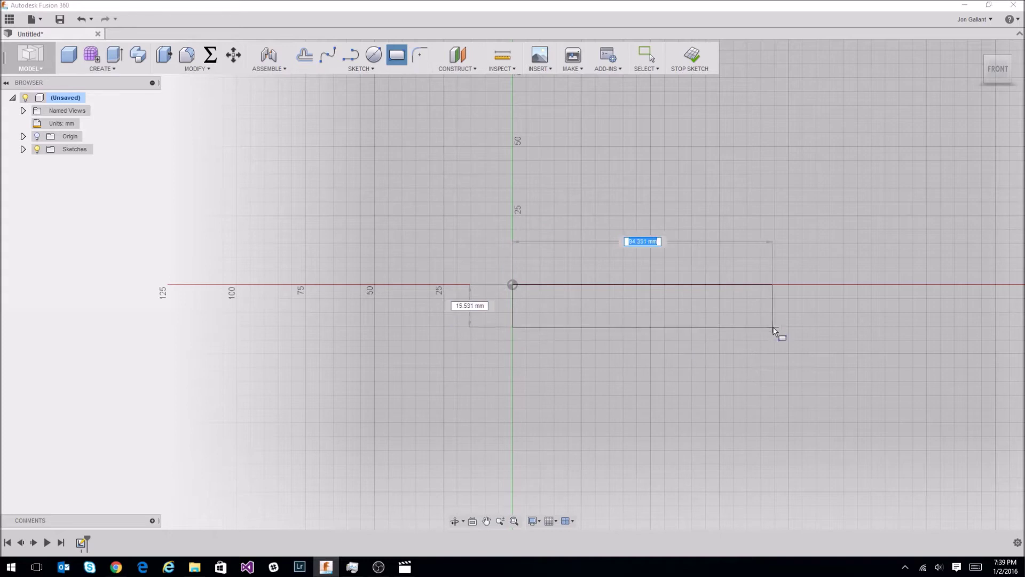
{"action": "type", "text": "40"}
{"action": "key", "text": "Tab"}
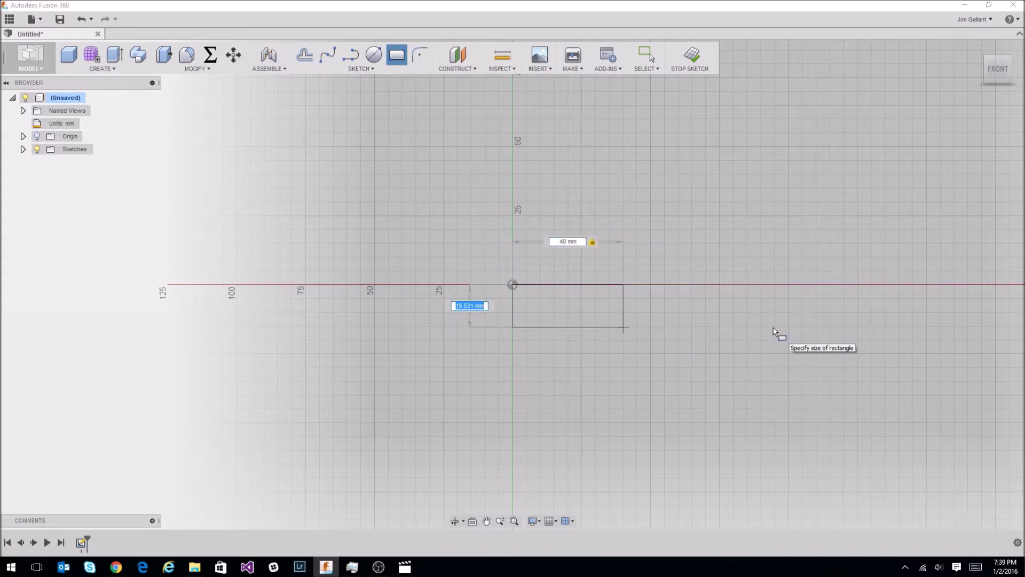
{"action": "type", "text": "4"}
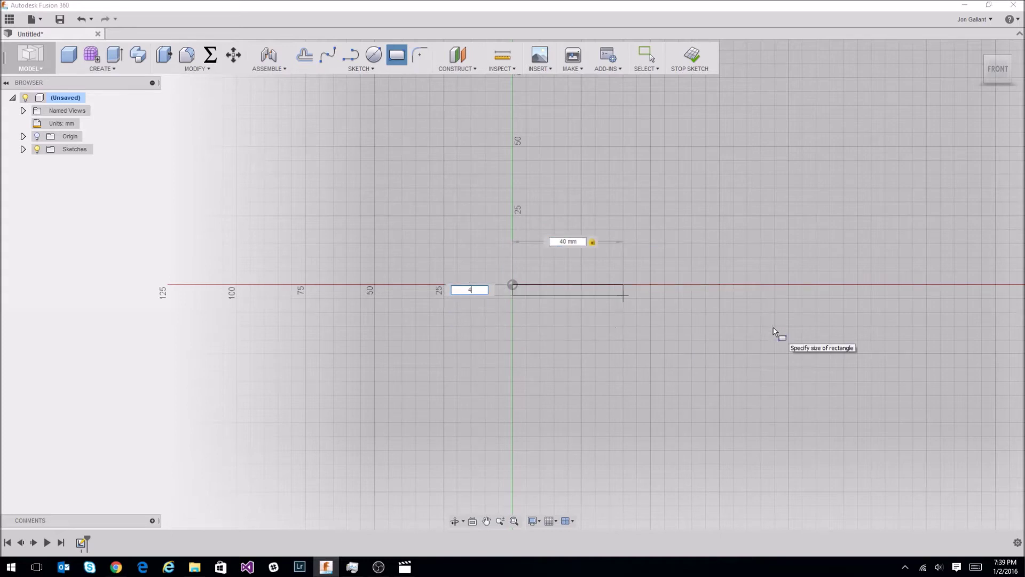
{"action": "key", "text": "Tab"}
{"action": "key", "text": "Return"}
{"action": "key", "text": "Escape"}
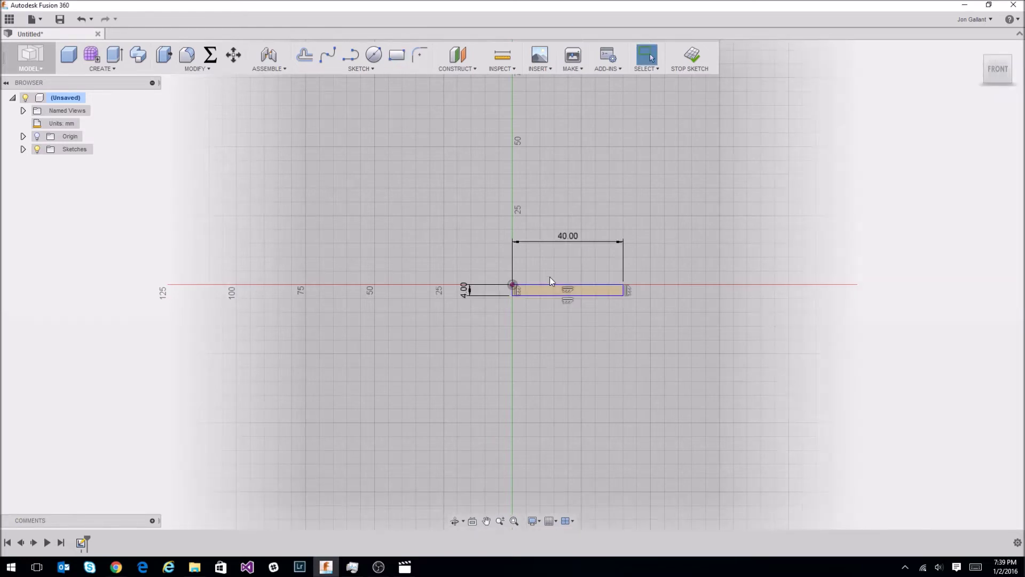
{"action": "scroll", "coordinate": [543, 302], "scroll_direction": "down", "scroll_amount": 1}
{"action": "scroll", "coordinate": [543, 303], "scroll_direction": "up", "scroll_amount": 5}
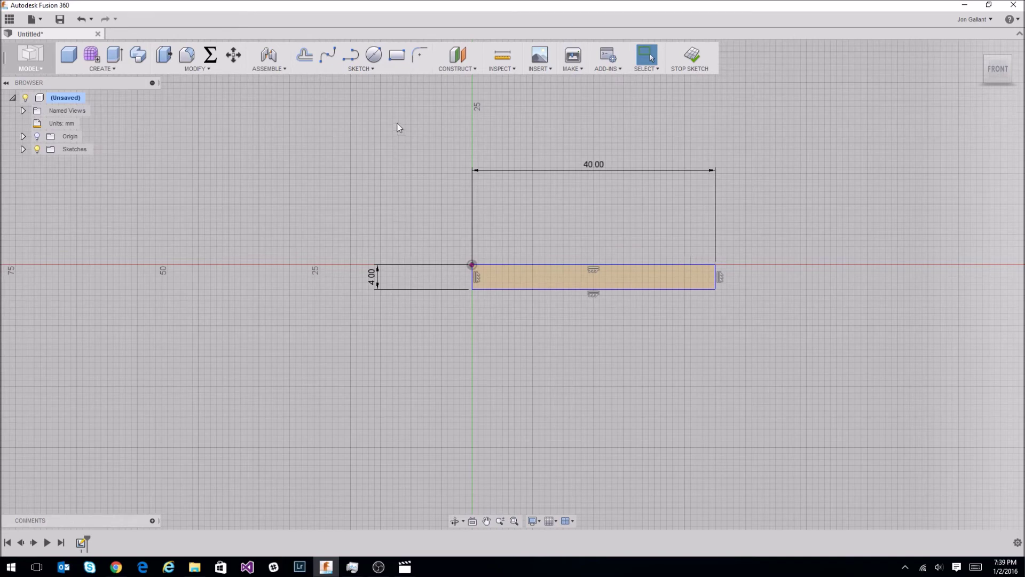
Draw a 10 mm line along the rectangle's middle from its left edge.
{"action": "left_click", "coordinate": [350, 55]}
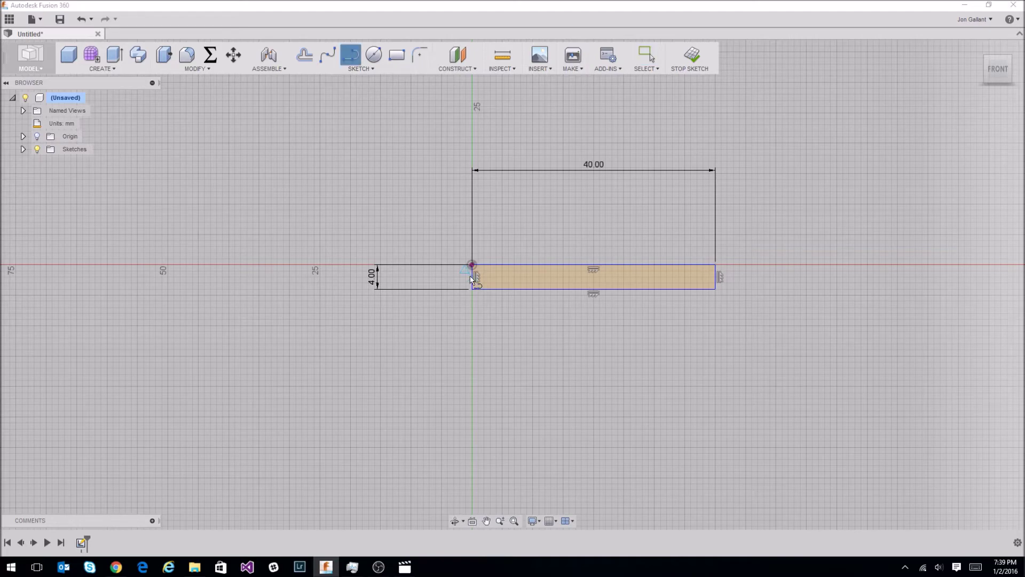
{"action": "left_click", "coordinate": [472, 278]}
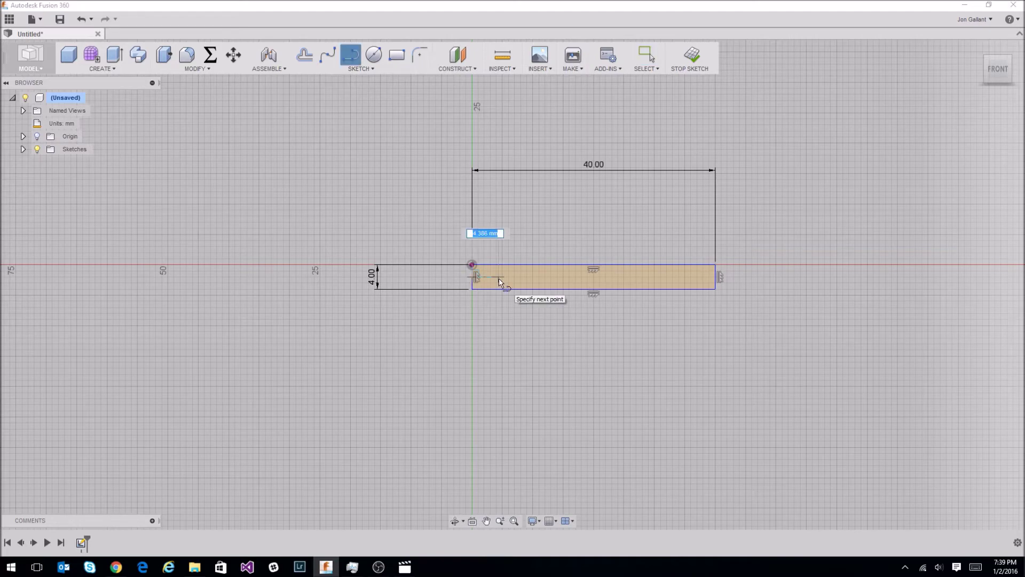
{"action": "type", "text": "10"}
{"action": "key", "text": "Tab"}
{"action": "key", "text": "Tab"}
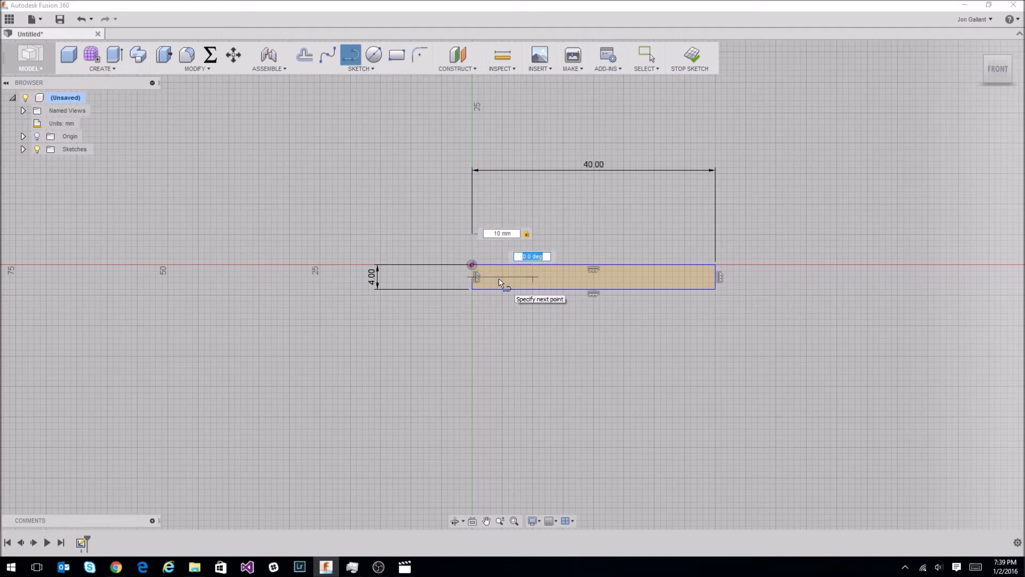
{"action": "key", "text": "Return"}
{"action": "key", "text": "Escape"}
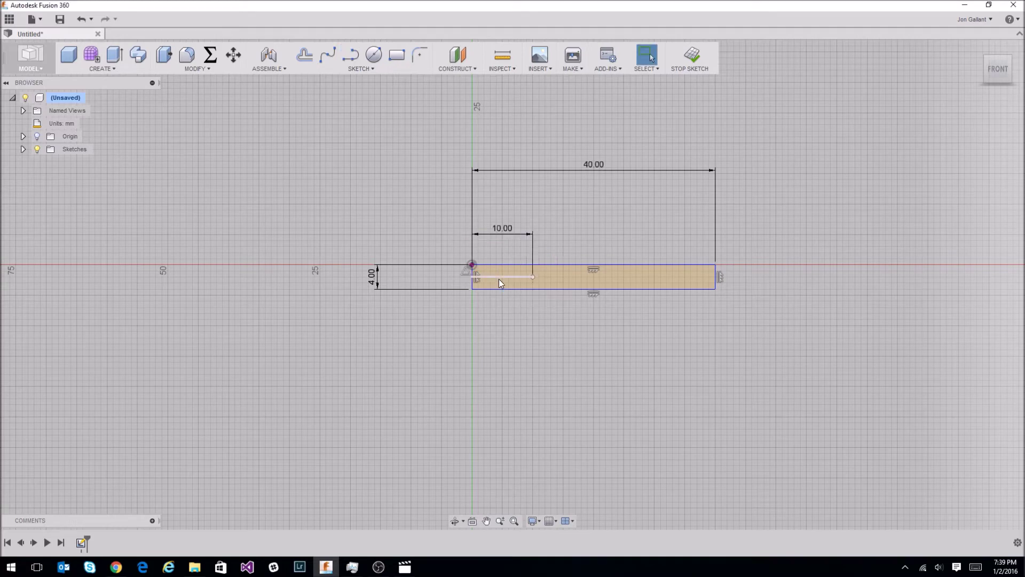
Draw a second 30 mm line from the left edge, then box-select part of the sketch.
{"action": "left_click", "coordinate": [352, 56]}
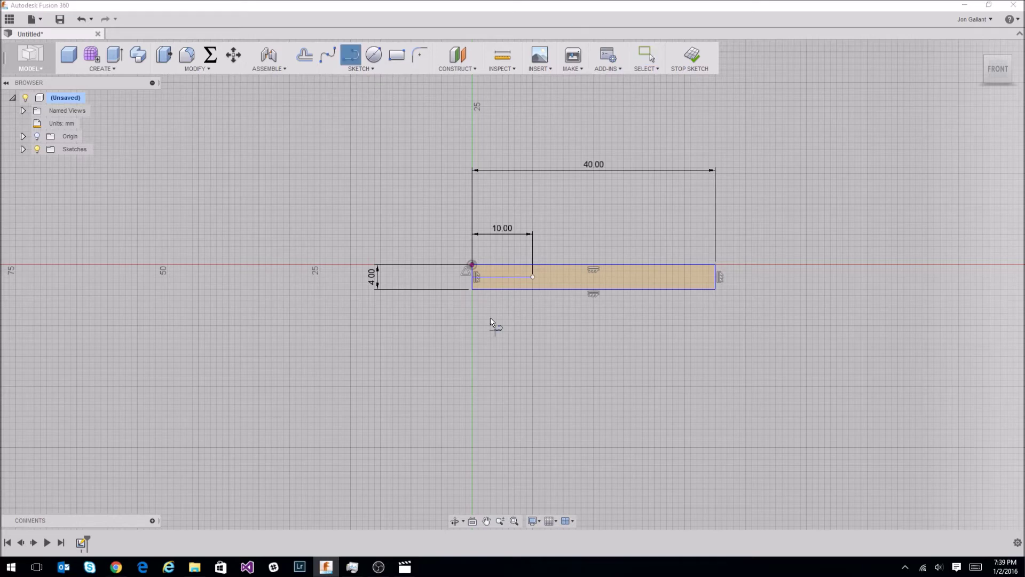
{"action": "left_click", "coordinate": [474, 277]}
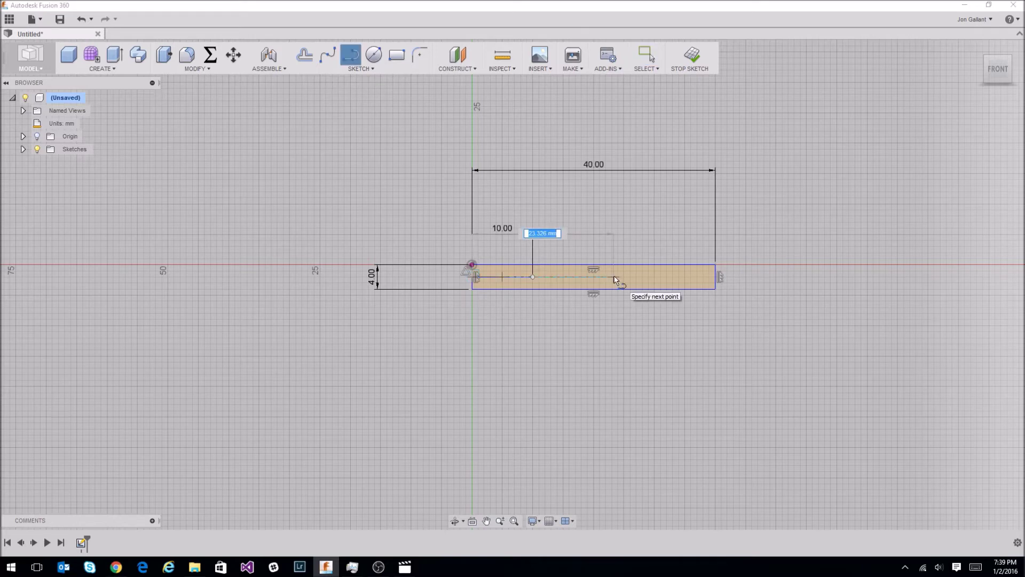
{"action": "type", "text": "30"}
{"action": "key", "text": "Tab"}
{"action": "key", "text": "Tab"}
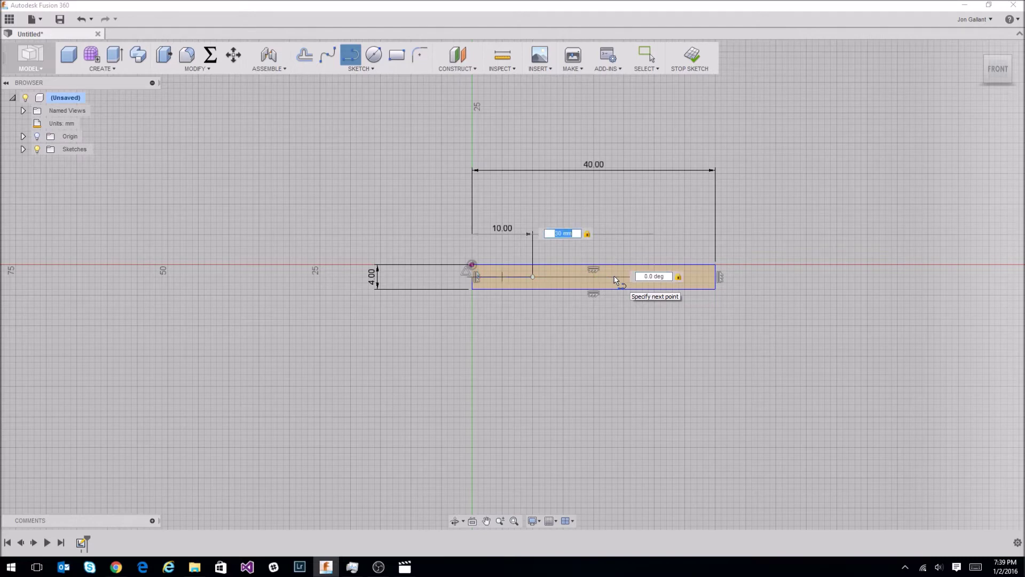
{"action": "key", "text": "Return"}
{"action": "key", "text": "Escape"}
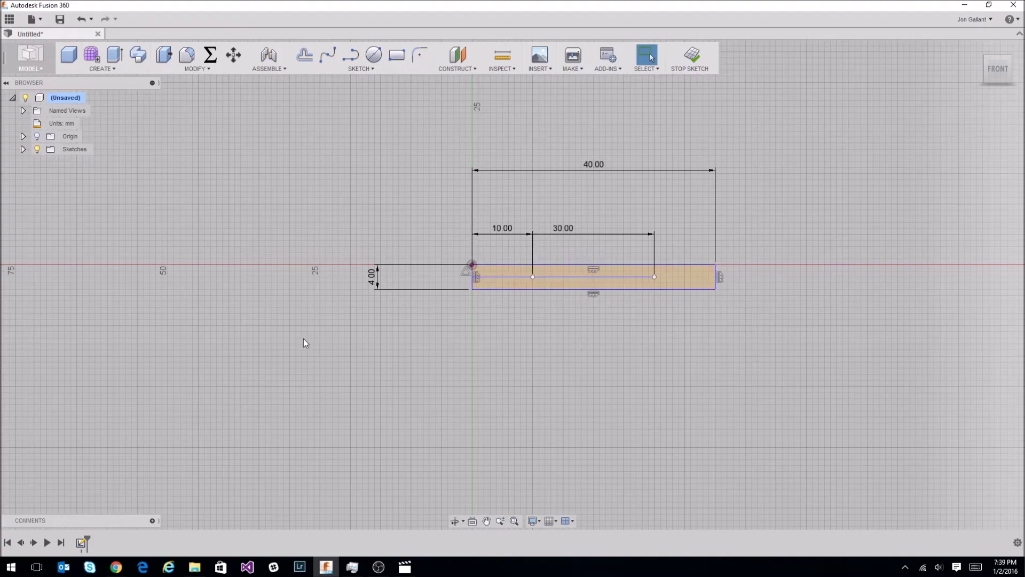
{"action": "key", "text": "alt+Tab"}
{"action": "mouse_move", "coordinate": [433, 231]}
{"action": "left_mouse_down"}
{"action": "mouse_move", "coordinate": [566, 279]}
{"action": "mouse_move", "coordinate": [752, 312]}
{"action": "left_mouse_up"}
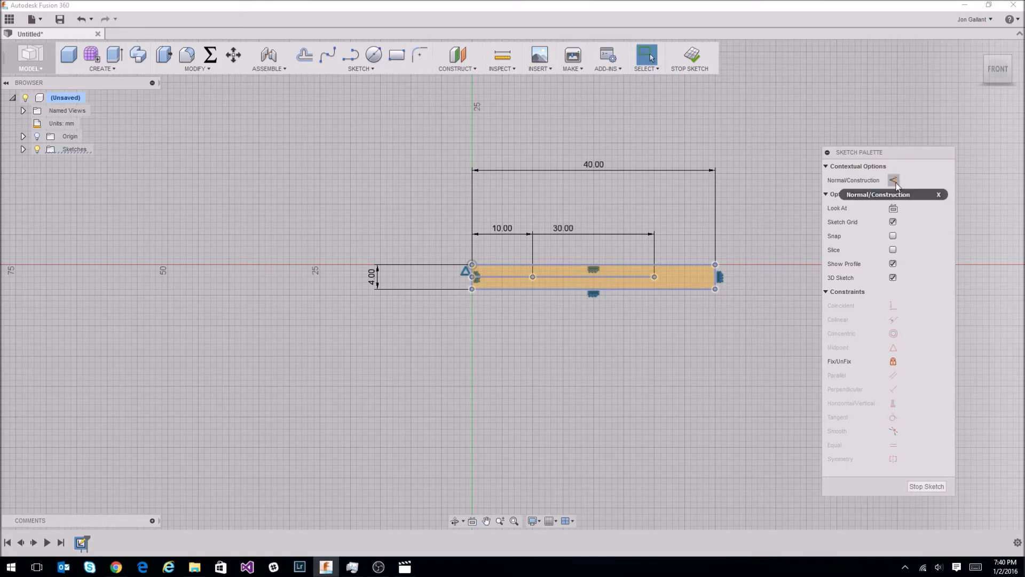
Make the base line construction geometry and draw a five-point wavy spline across the 40 mm span.
{"action": "left_click", "coordinate": [894, 180]}
{"action": "key", "text": "Escape"}
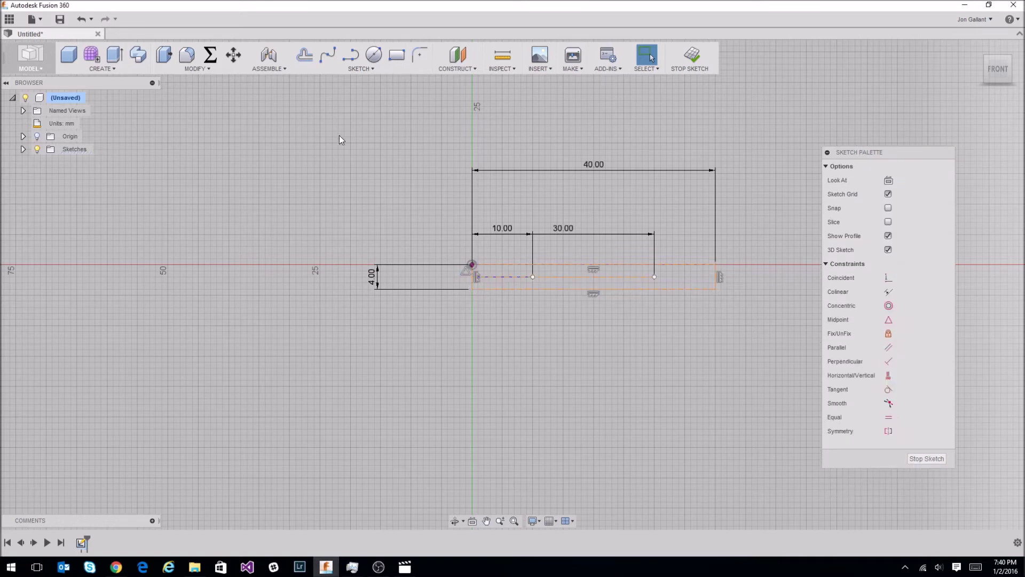
{"action": "left_click", "coordinate": [327, 57]}
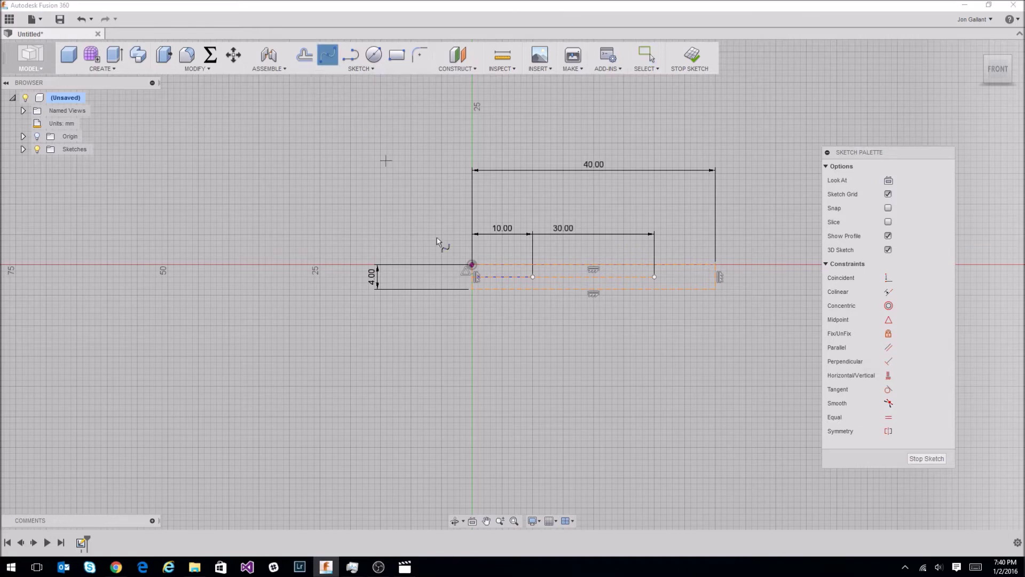
{"action": "left_click", "coordinate": [472, 276]}
{"action": "left_click", "coordinate": [534, 266]}
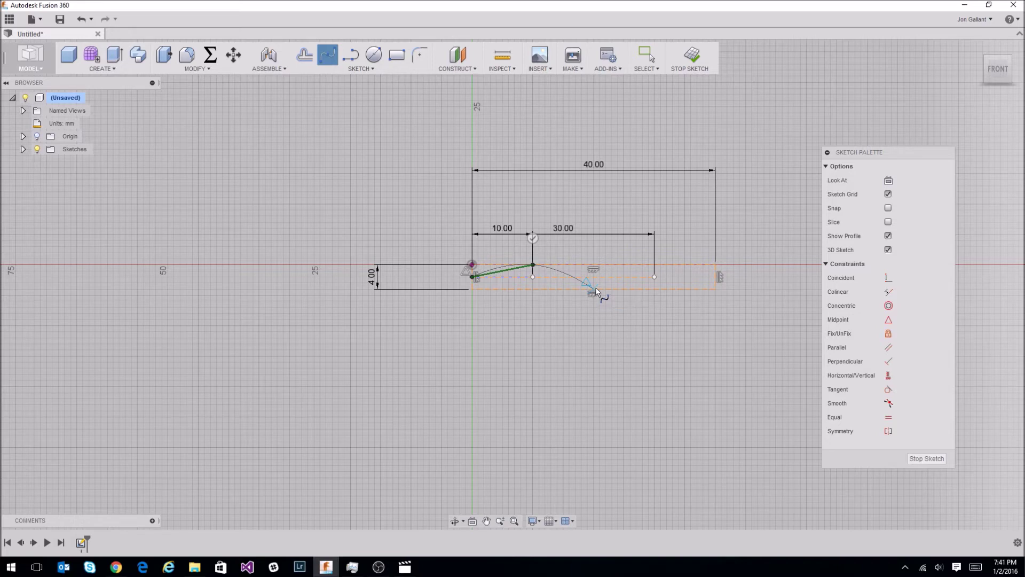
{"action": "left_click", "coordinate": [594, 278]}
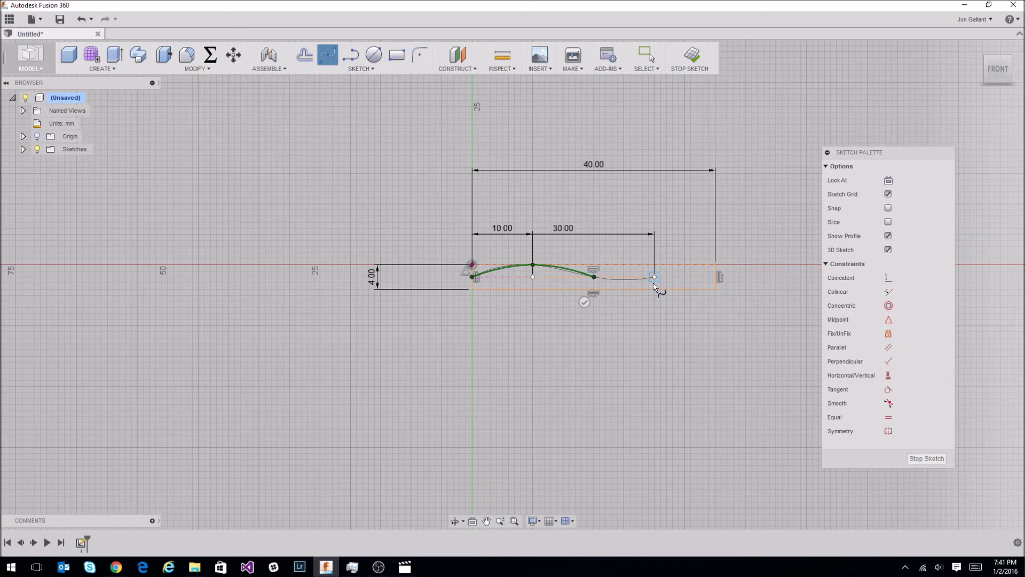
{"action": "left_click", "coordinate": [655, 289]}
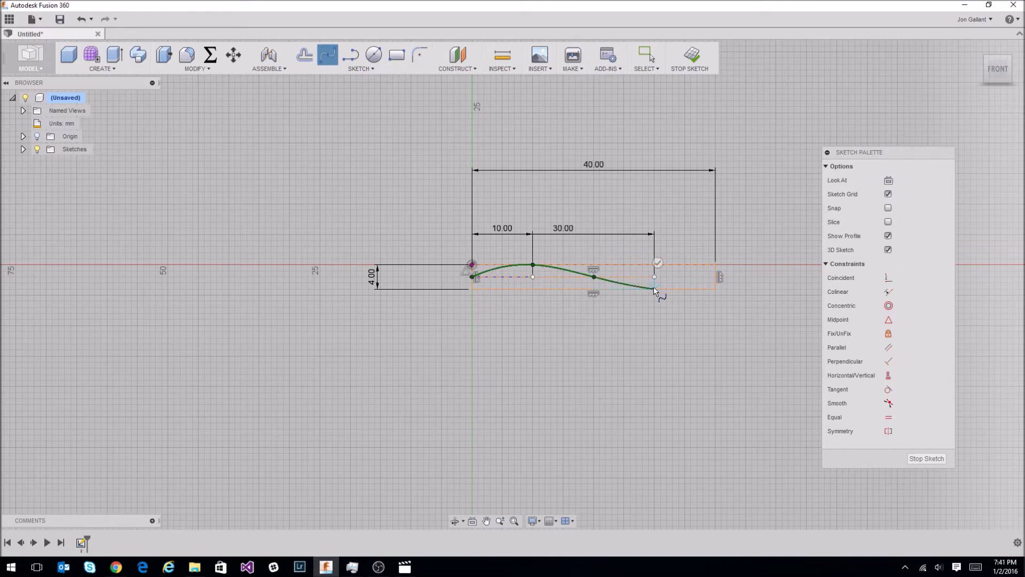
{"action": "double_click", "coordinate": [716, 278]}
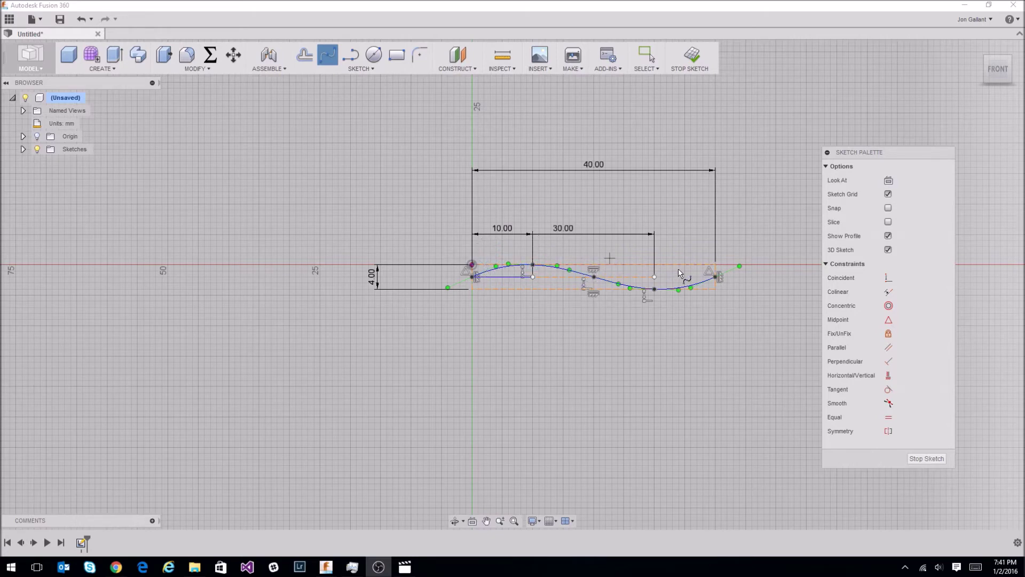
Draw 4 mm vertical lines rising from the spline's left end and next key point.
{"action": "left_click", "coordinate": [348, 55]}
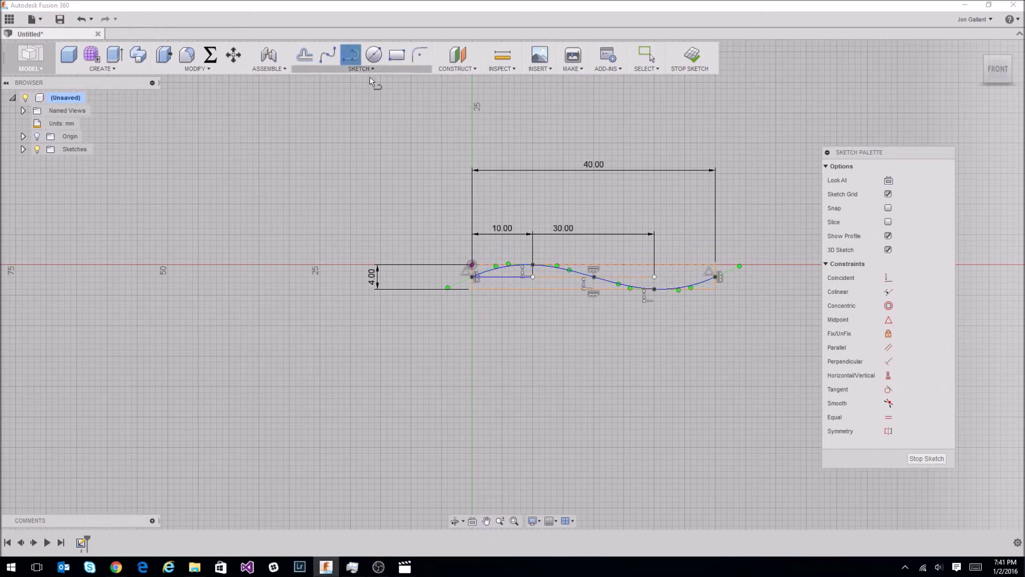
{"action": "left_click", "coordinate": [475, 278]}
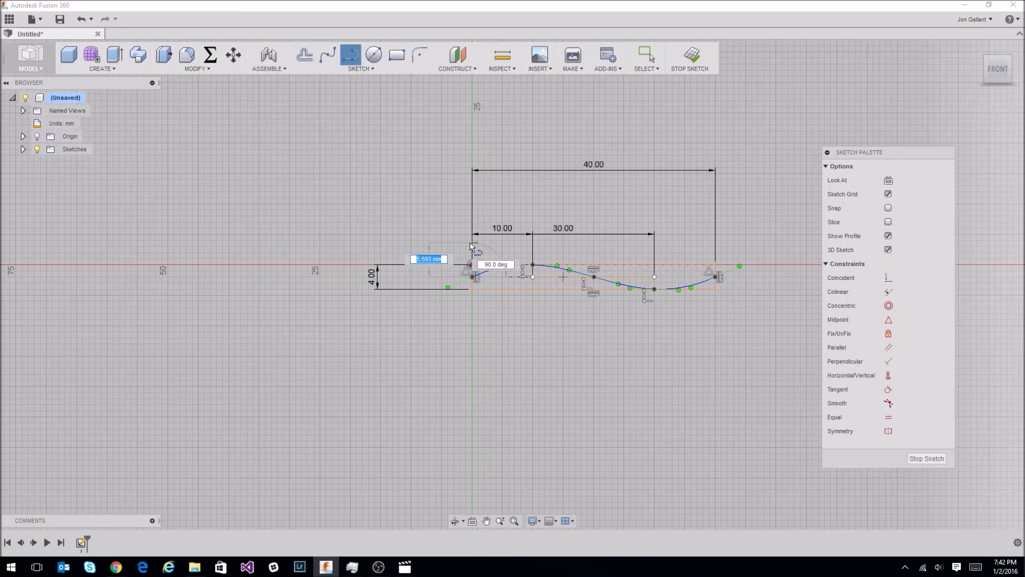
{"action": "type", "text": "4"}
{"action": "key", "text": "Tab"}
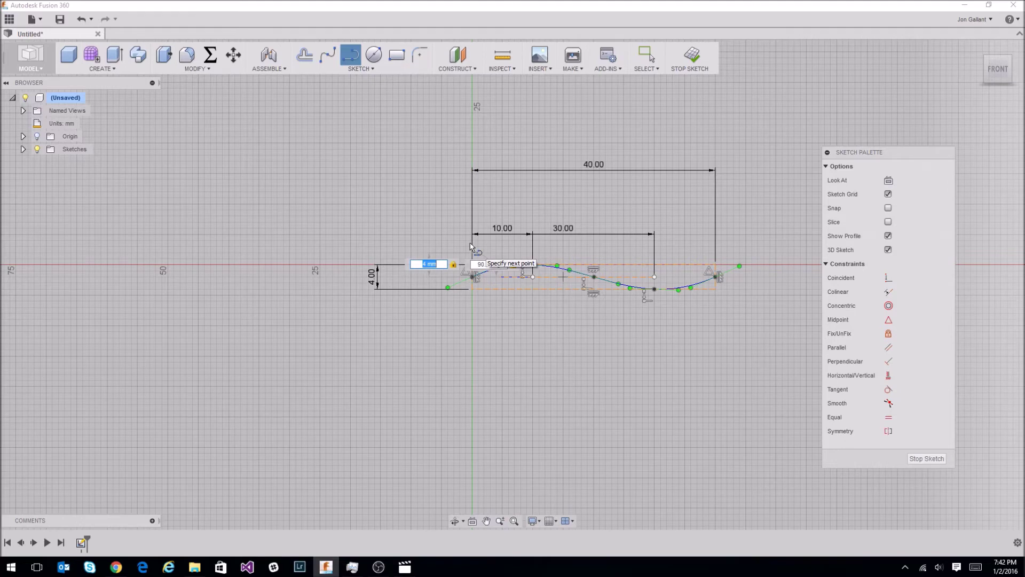
{"action": "key", "text": "Return"}
{"action": "key", "text": "Escape"}
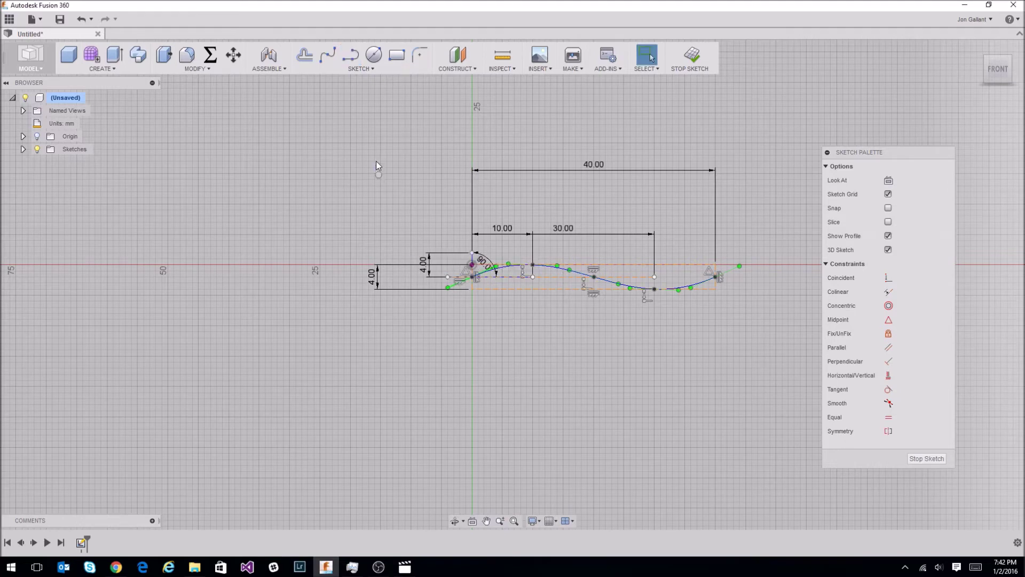
{"action": "right_click_drag", "start_coordinate": [377, 142], "coordinate": [377, 134]}
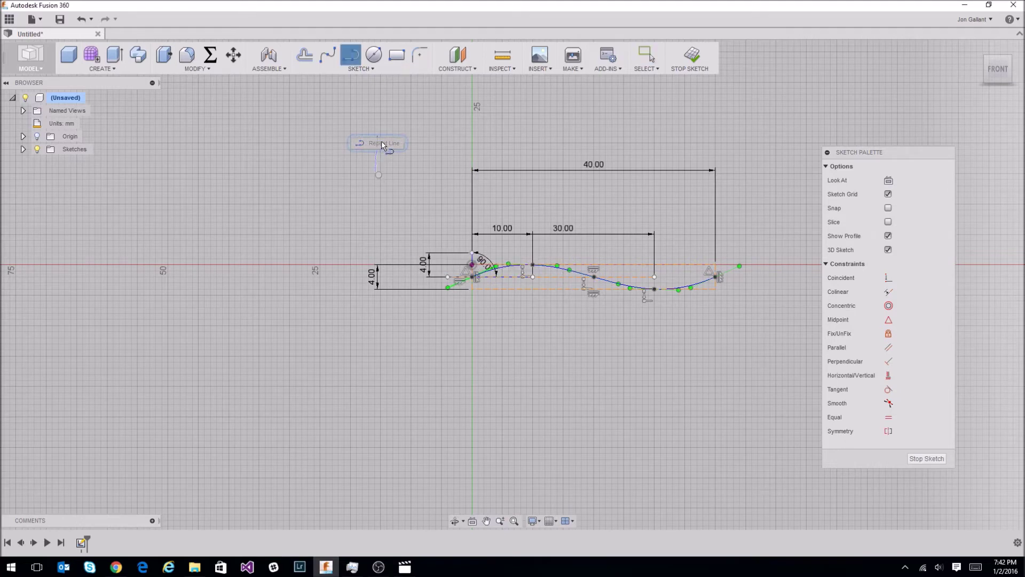
{"action": "left_click", "coordinate": [533, 264]}
{"action": "type", "text": "4"}
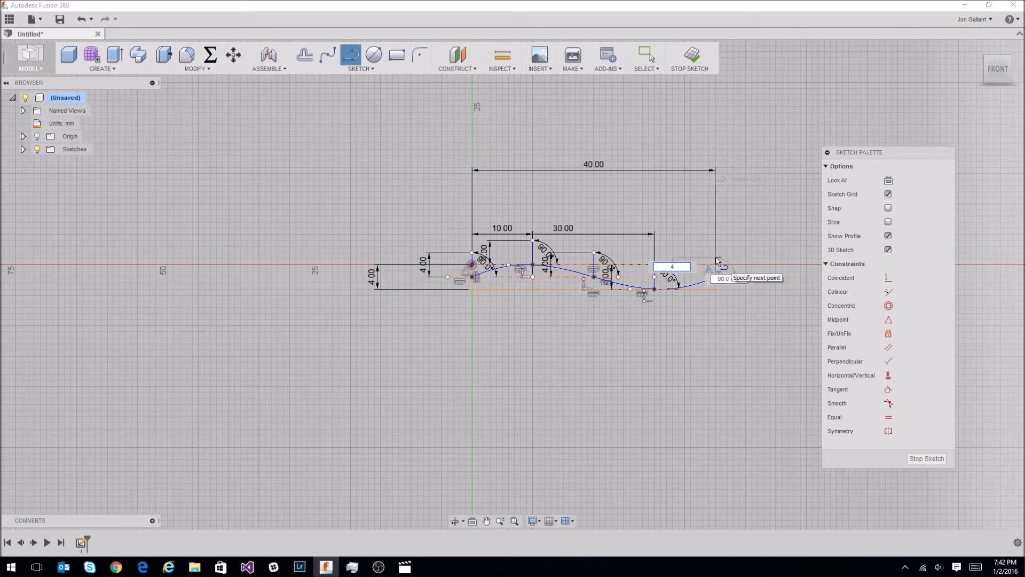
{"action": "key", "text": "Return"}
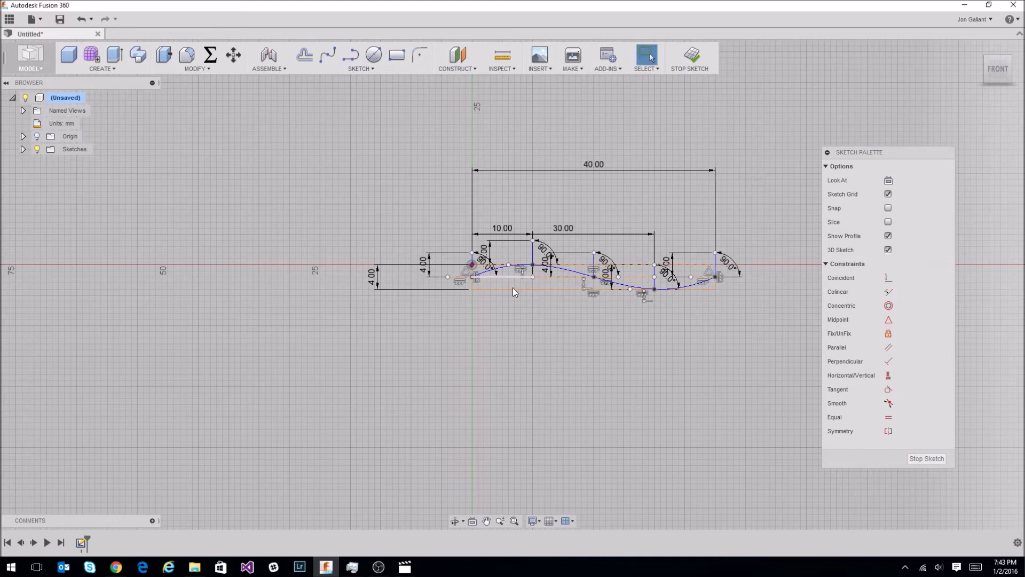
{"action": "left_click", "coordinate": [509, 256]}
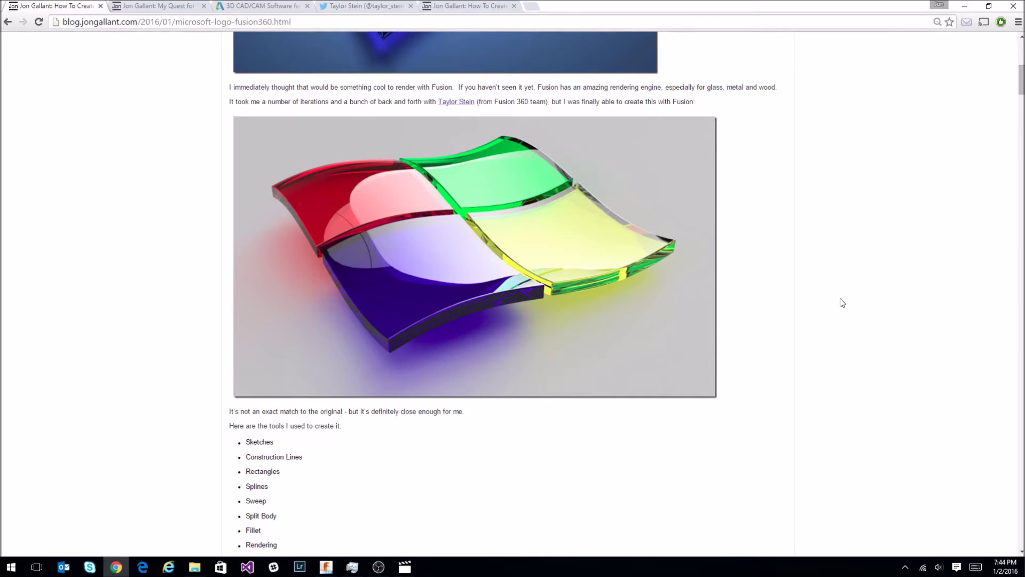
Back in Fusion 360, stop the wave-profile sketch, zoom in, and start a new spline sketch.
{"action": "key", "text": "alt+Tab"}
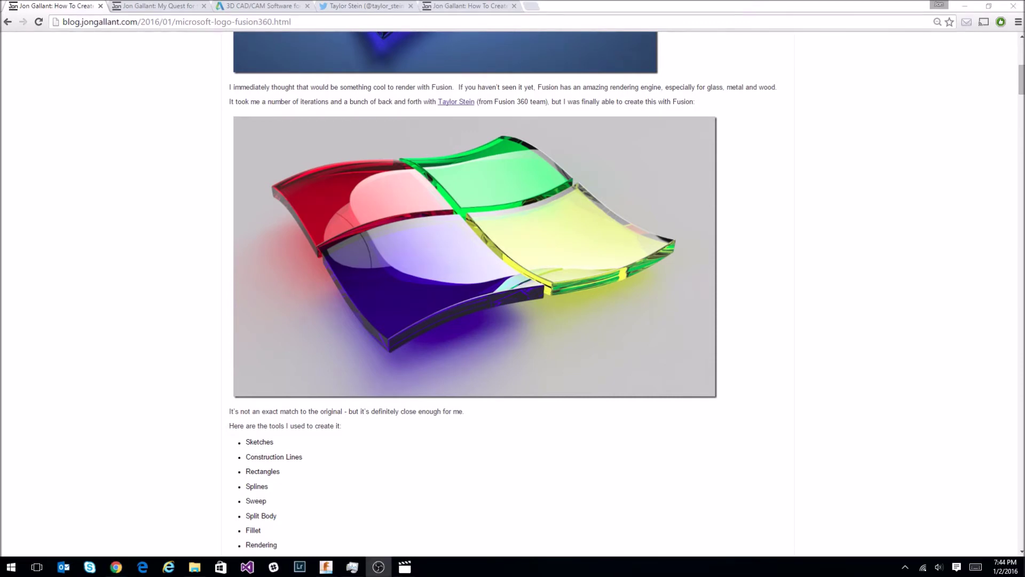
{"action": "left_click", "coordinate": [327, 566]}
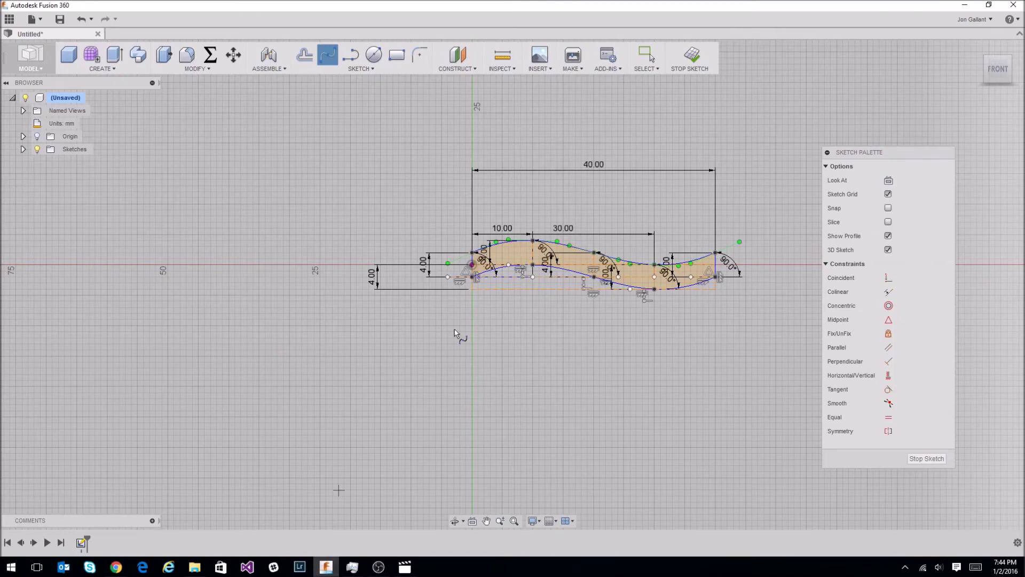
{"action": "left_click", "coordinate": [700, 56]}
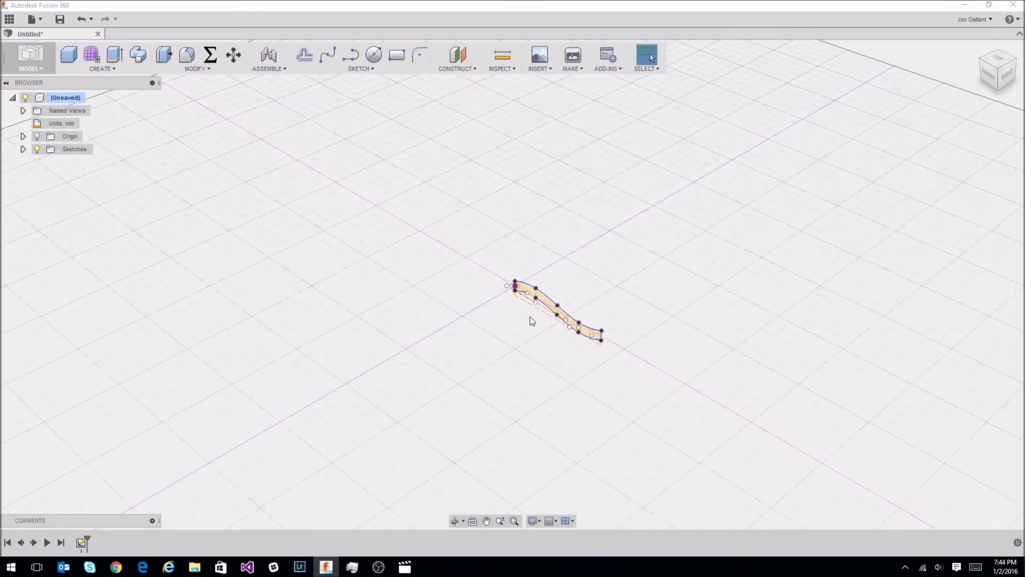
{"action": "scroll", "coordinate": [528, 314], "scroll_direction": "up", "scroll_amount": 3}
{"action": "scroll", "coordinate": [527, 314], "scroll_direction": "up", "scroll_amount": 2}
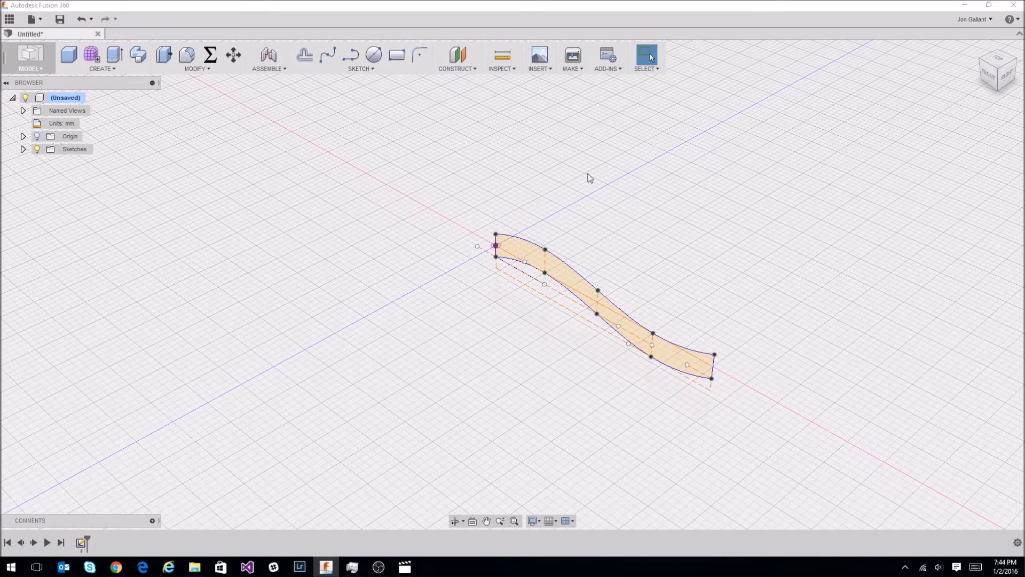
{"action": "left_click", "coordinate": [324, 56]}
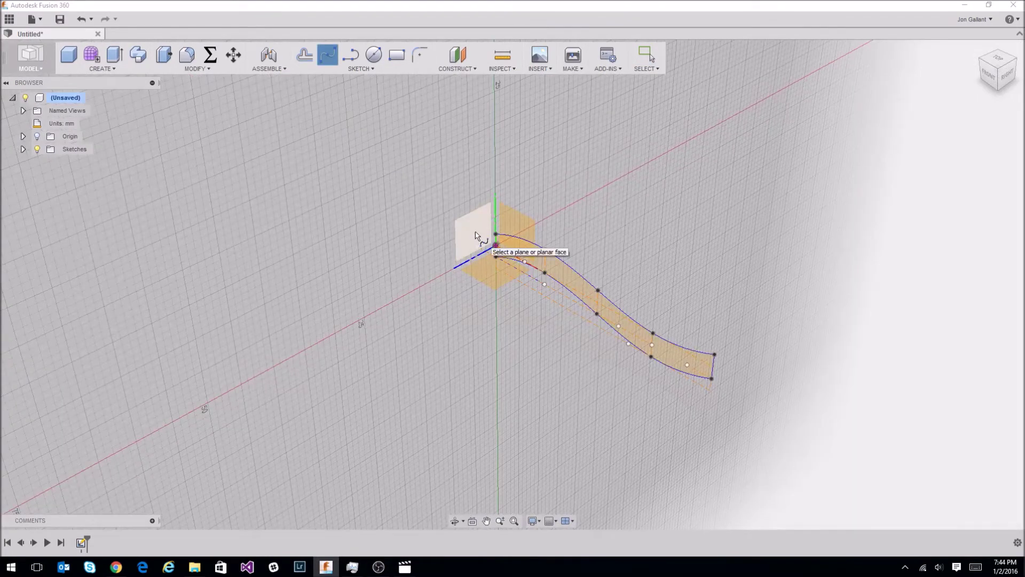
On the side origin plane, paste a copy of all the wave curves and confirm its placement.
{"action": "left_click", "coordinate": [477, 236]}
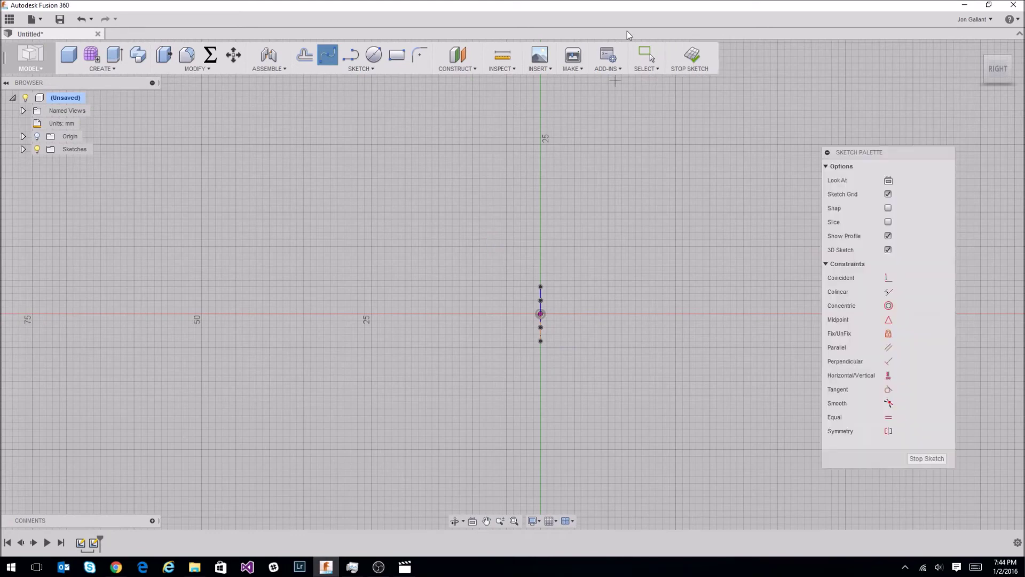
{"action": "key", "text": "Escape"}
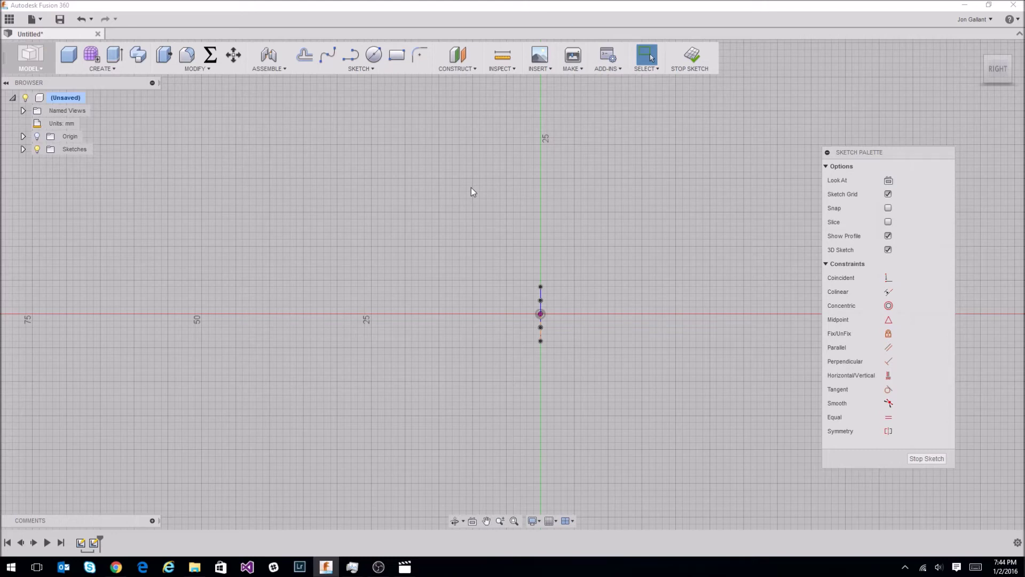
{"action": "middle_click_drag", "start_coordinate": [471, 187], "coordinate": [704, 226], "text": "shift"}
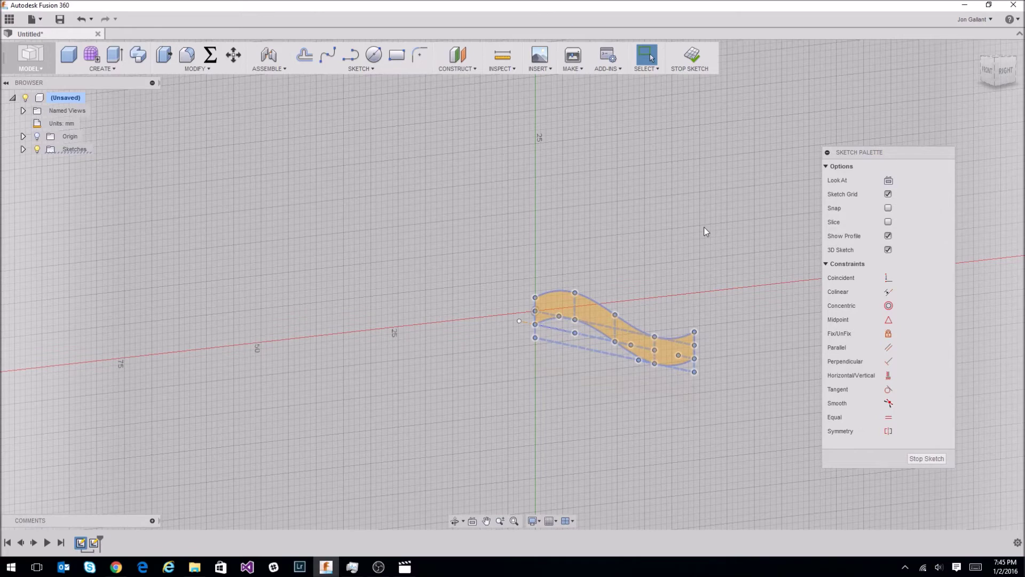
{"action": "left_click", "coordinate": [422, 185]}
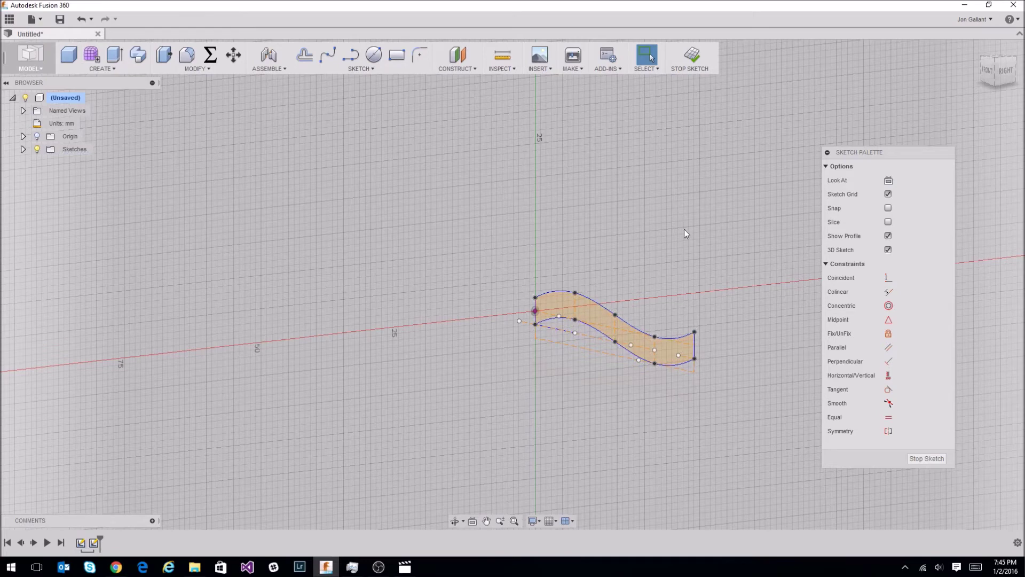
{"action": "key", "text": "ctrl+a"}
{"action": "key", "text": "ctrl+c"}
{"action": "key", "text": "ctrl+v"}
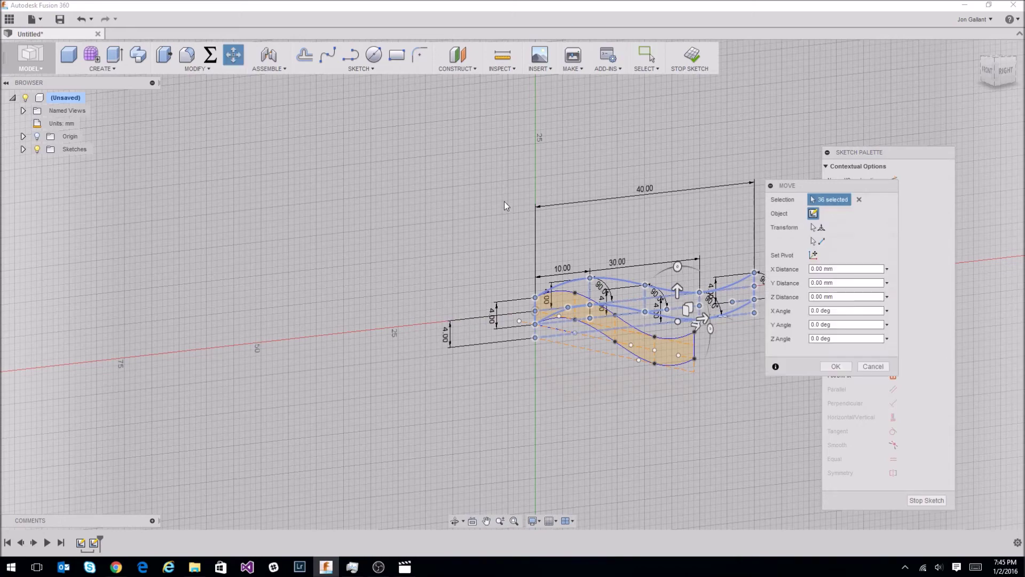
{"action": "left_click", "coordinate": [829, 370]}
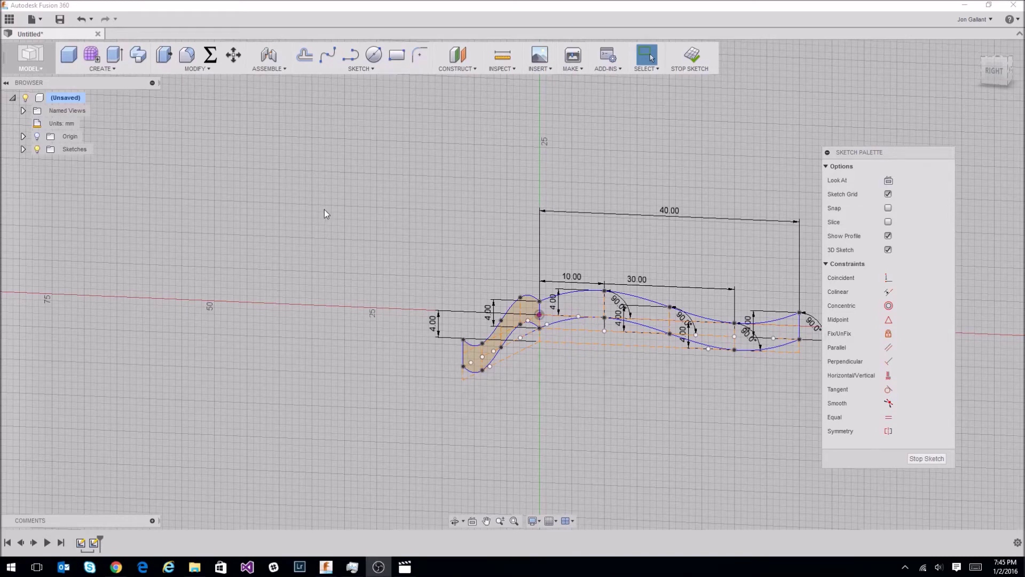
Sweep the wave profile along the wave path into a doubly curved solid slab.
{"action": "left_click", "coordinate": [102, 68]}
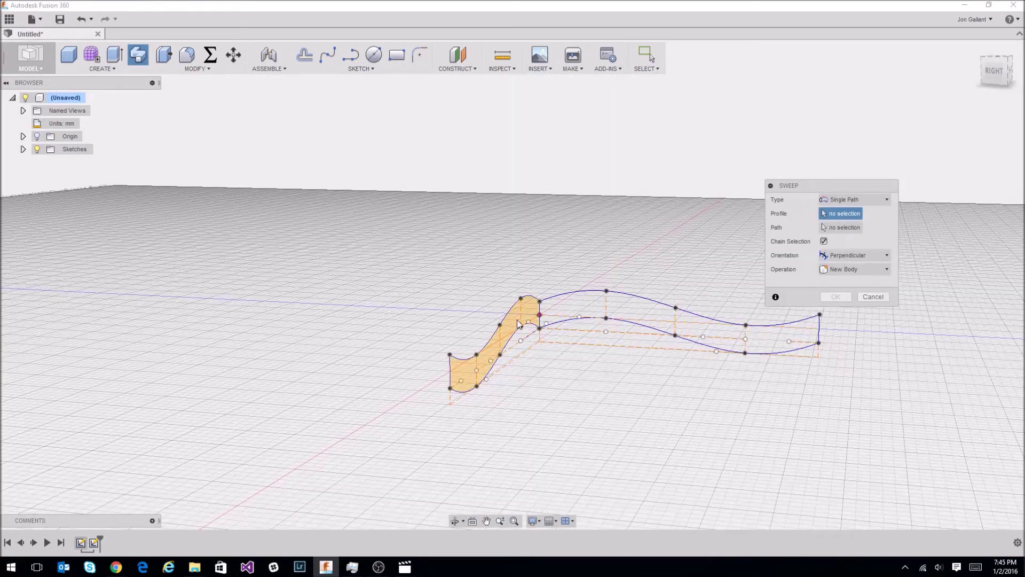
{"action": "left_click", "coordinate": [517, 319]}
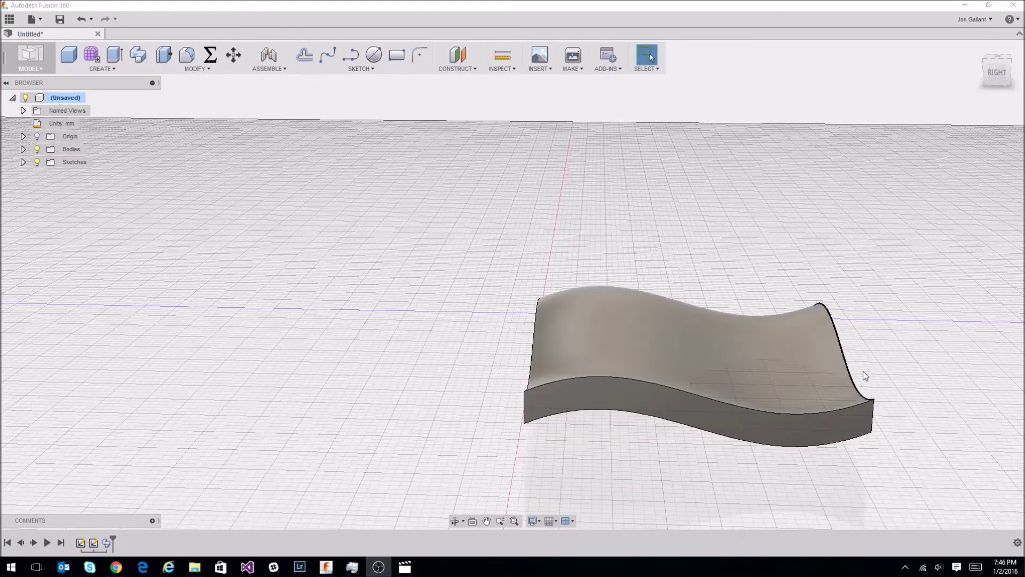
{"action": "middle_click_drag", "start_coordinate": [890, 370], "coordinate": [782, 336]}
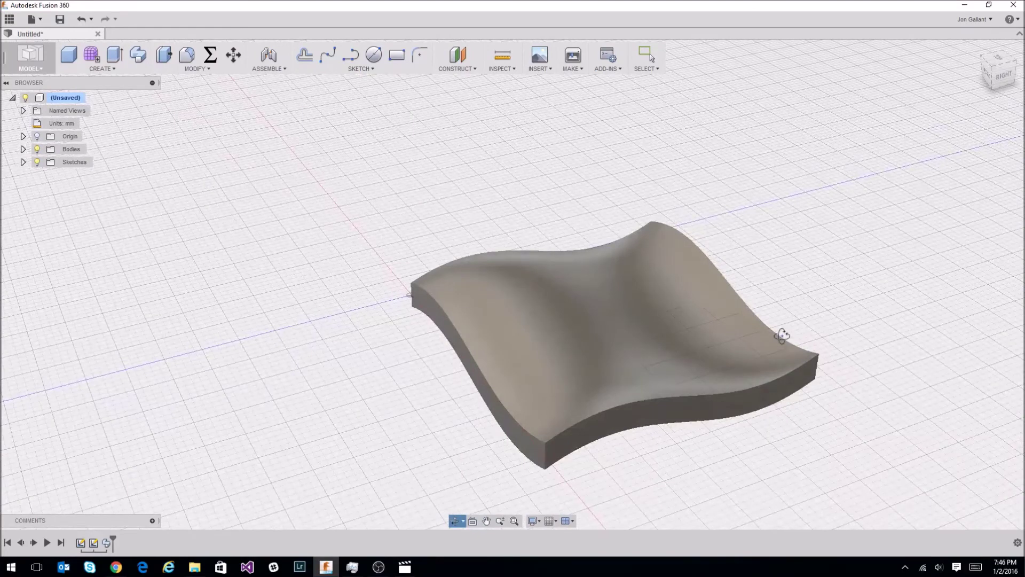
{"action": "left_click", "coordinate": [173, 69]}
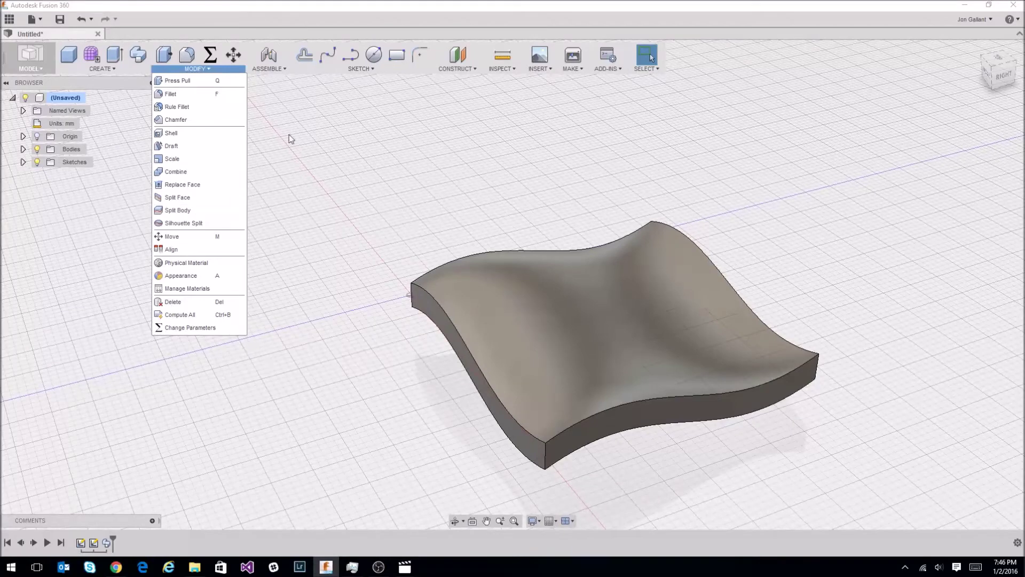
Create a midplane between one pair of opposite side faces of the wavy body.
{"action": "left_click", "coordinate": [458, 69]}
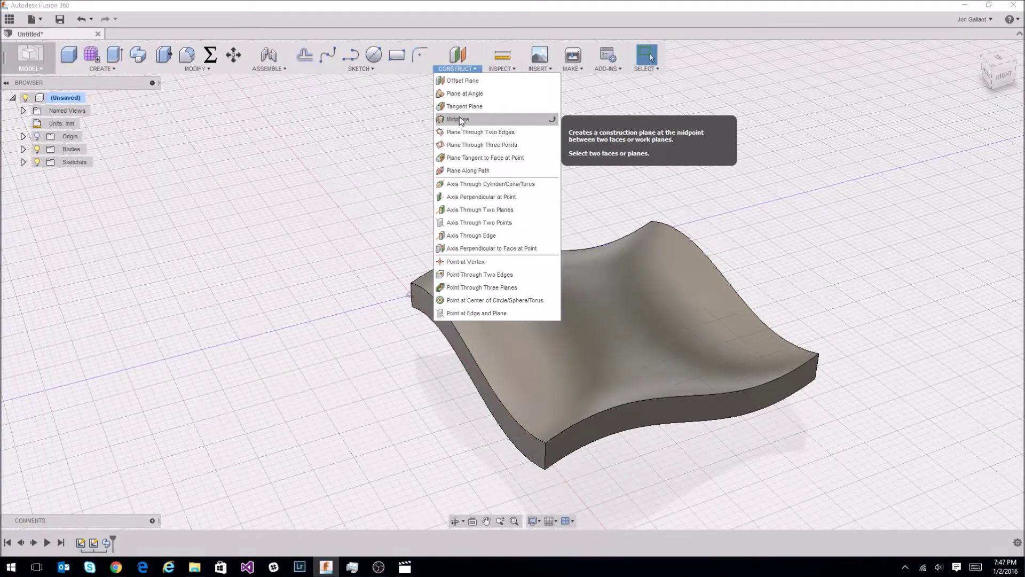
{"action": "left_click", "coordinate": [460, 119]}
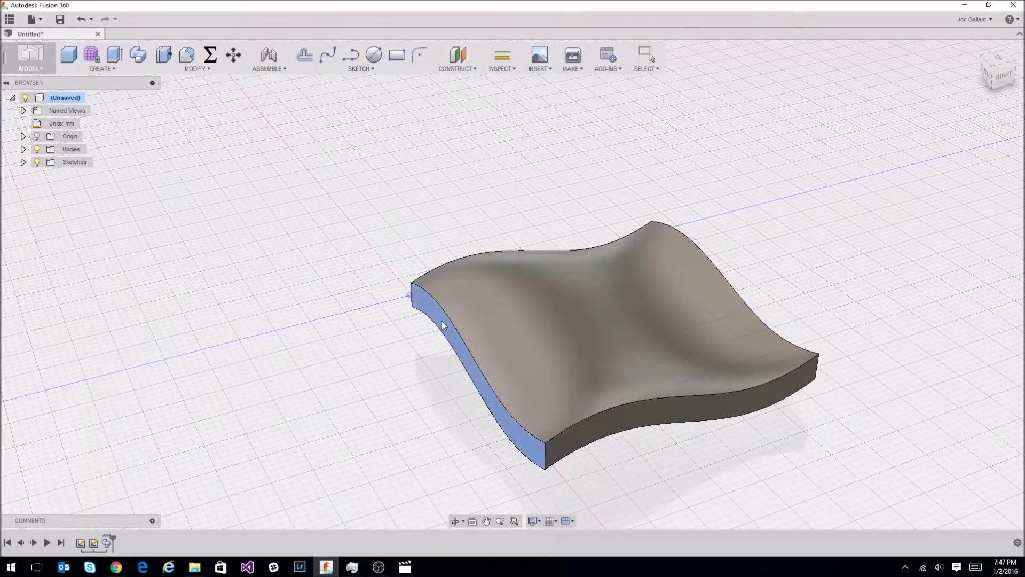
{"action": "middle_click_drag", "start_coordinate": [824, 263], "coordinate": [744, 245], "text": "shift"}
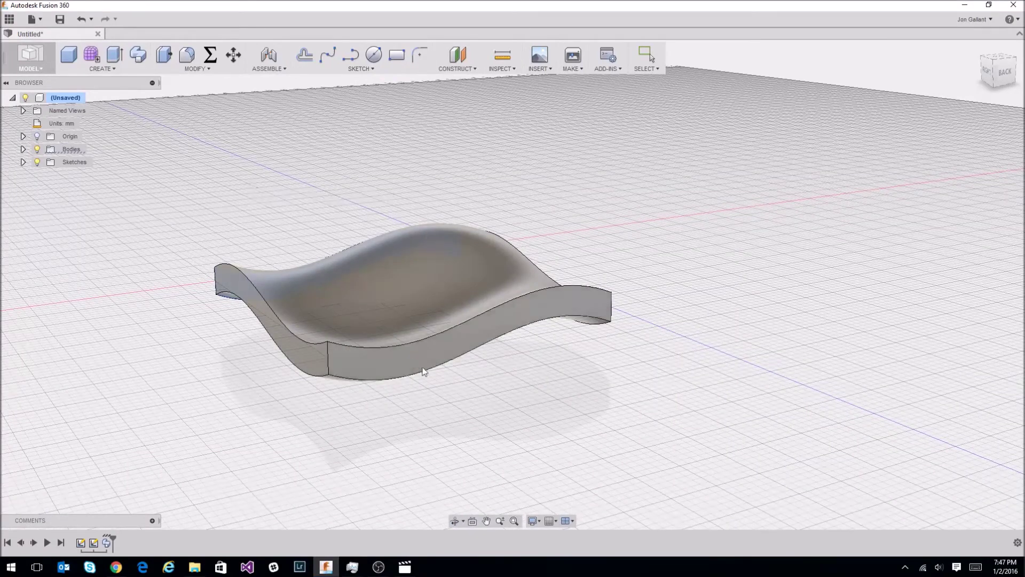
{"action": "left_click", "coordinate": [423, 371]}
{"action": "left_click", "coordinate": [463, 342]}
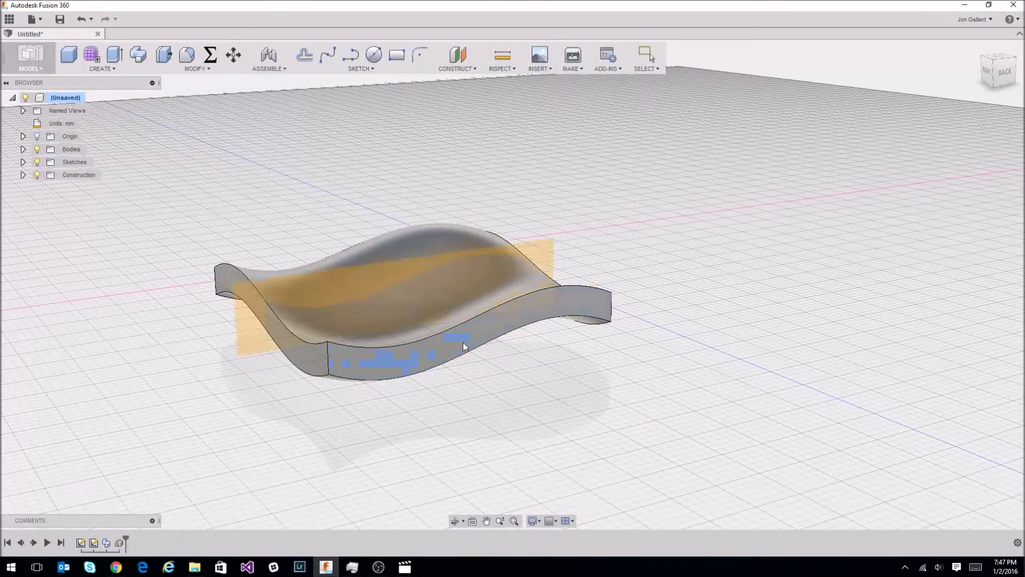
{"action": "middle_click_drag", "start_coordinate": [570, 224], "coordinate": [690, 196], "text": "shift"}
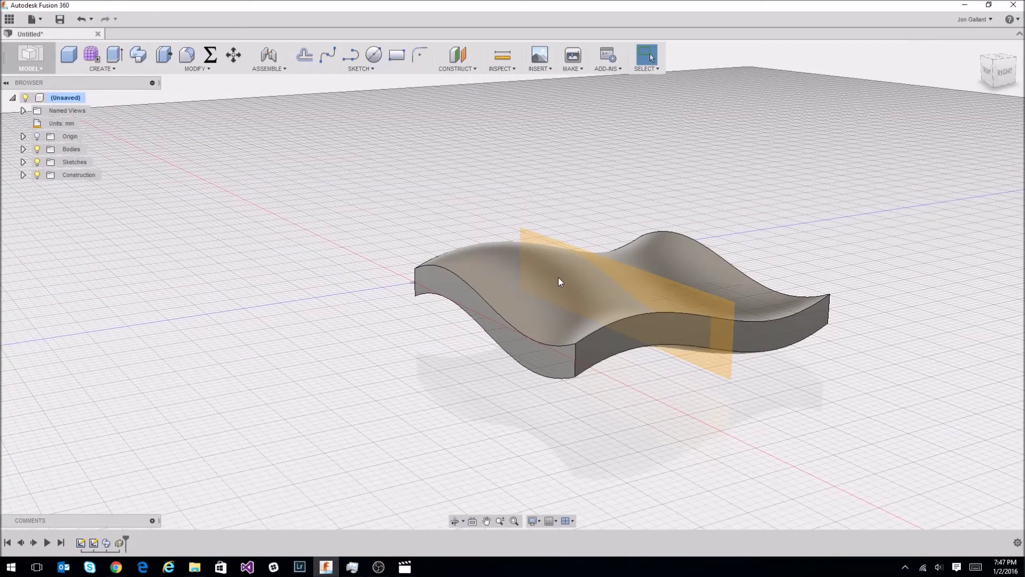
Start a second midplane and orbit to reach the other pair of side faces.
{"action": "left_click", "coordinate": [463, 71]}
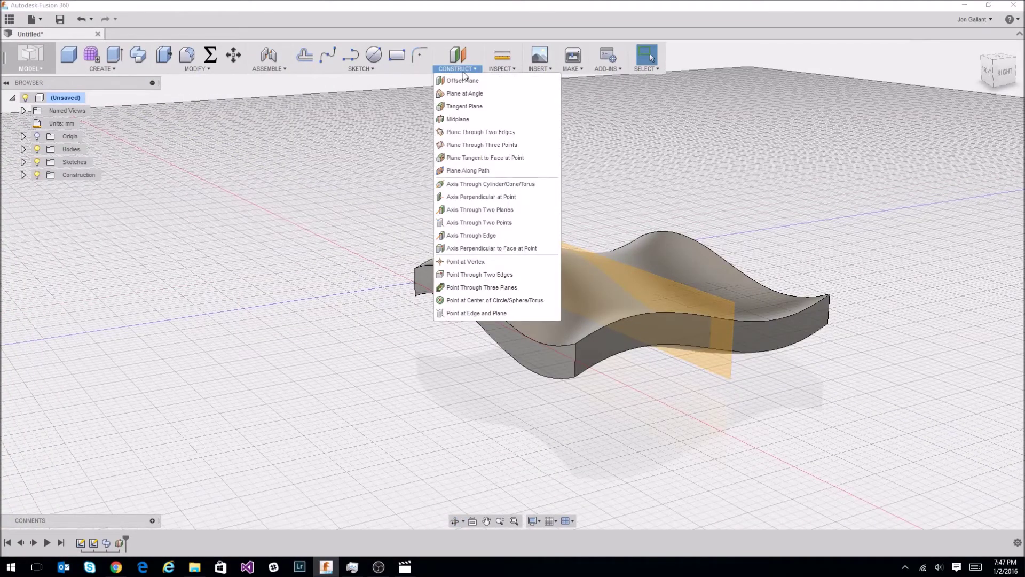
{"action": "left_click", "coordinate": [476, 120]}
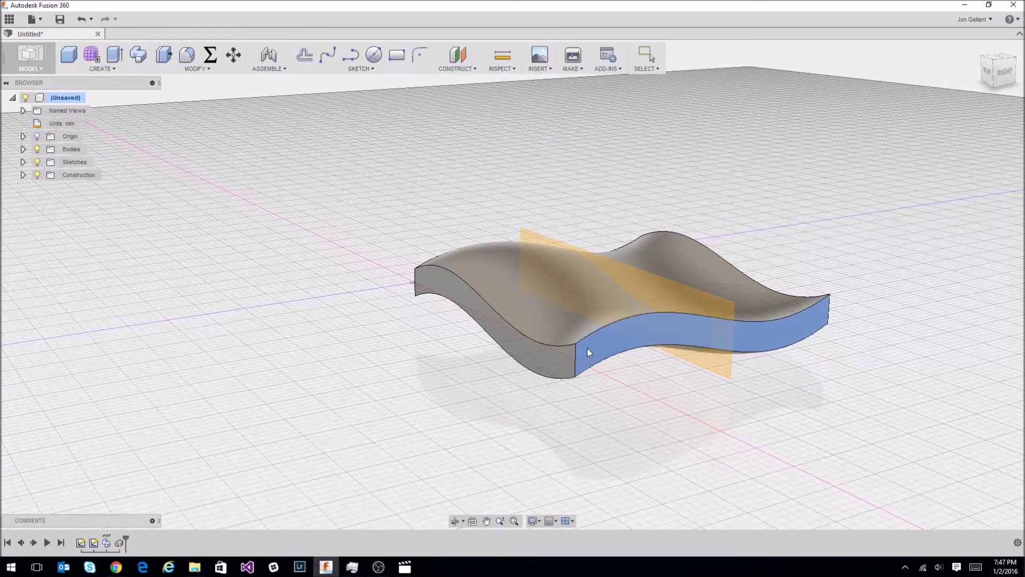
{"action": "middle_click_drag", "start_coordinate": [587, 349], "coordinate": [447, 266], "text": "shift"}
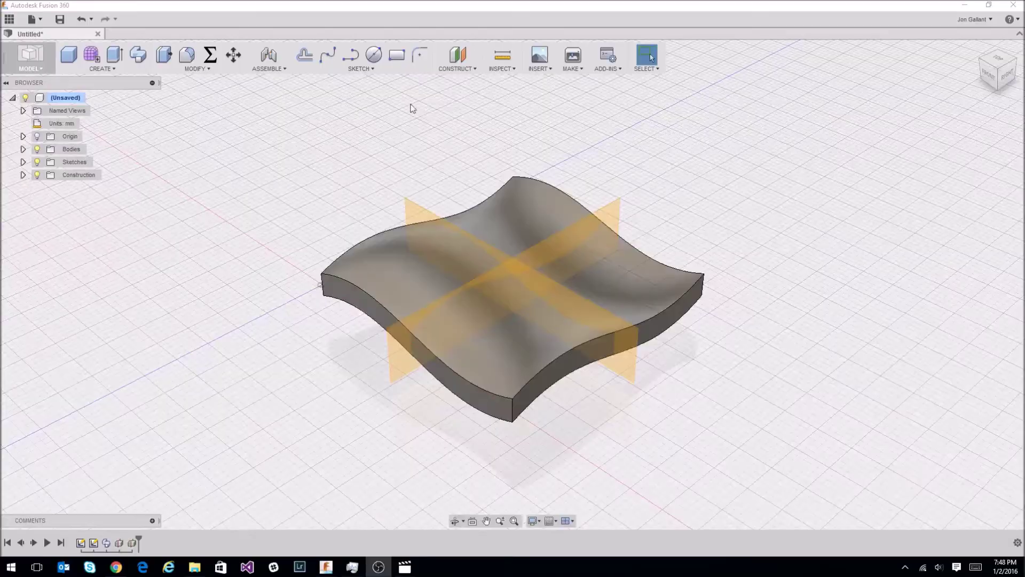
Split the wavy body into two halves with the first midplane.
{"action": "left_click", "coordinate": [197, 69]}
{"action": "left_click", "coordinate": [191, 208]}
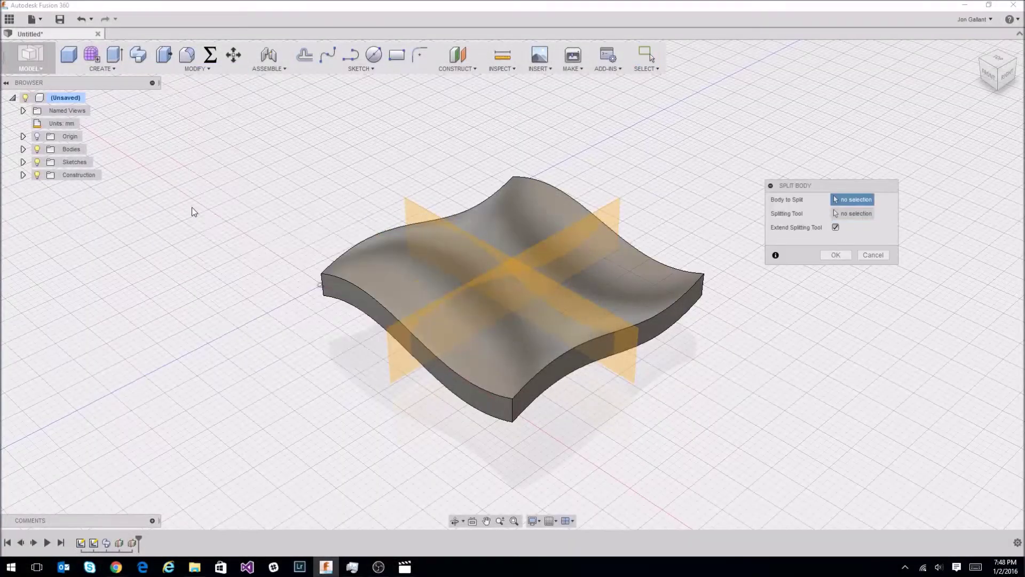
{"action": "left_click", "coordinate": [413, 295]}
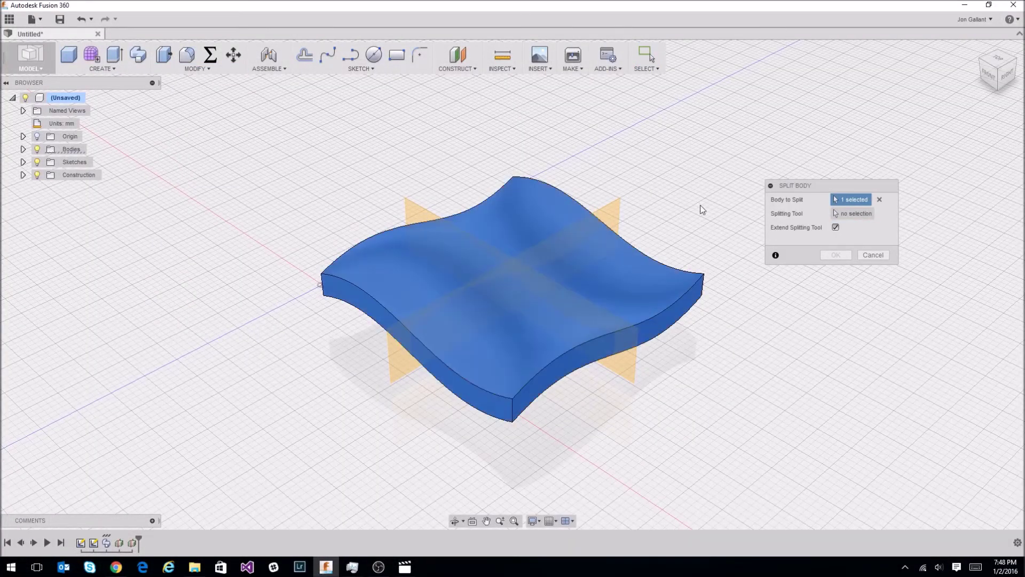
{"action": "left_click", "coordinate": [865, 217]}
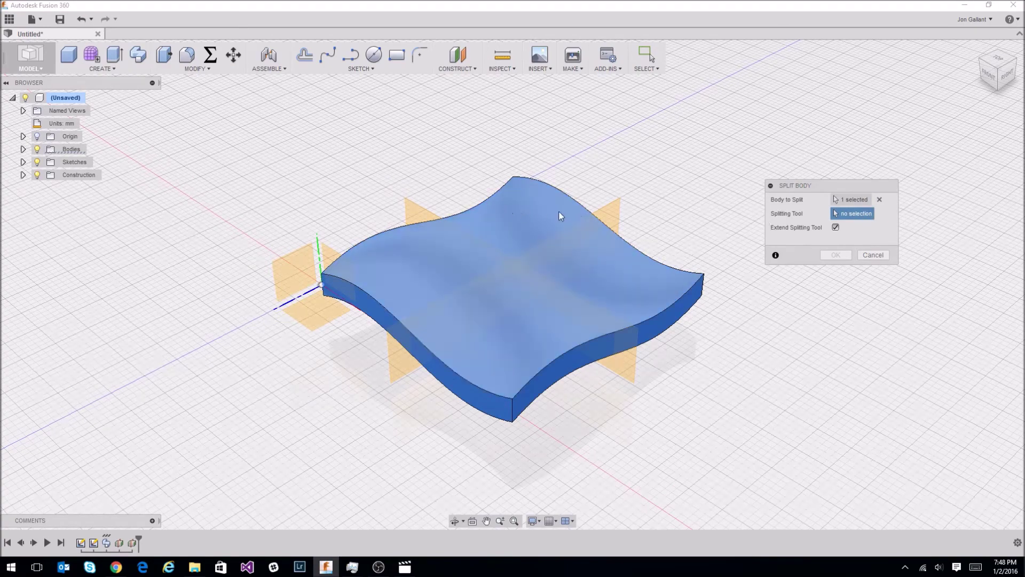
{"action": "left_click", "coordinate": [605, 214]}
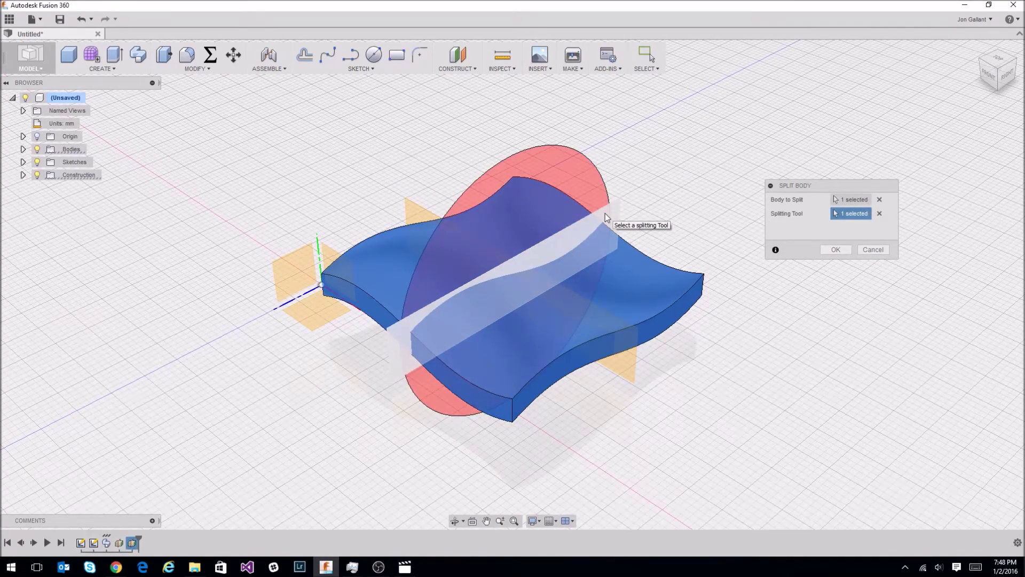
{"action": "left_click", "coordinate": [835, 250]}
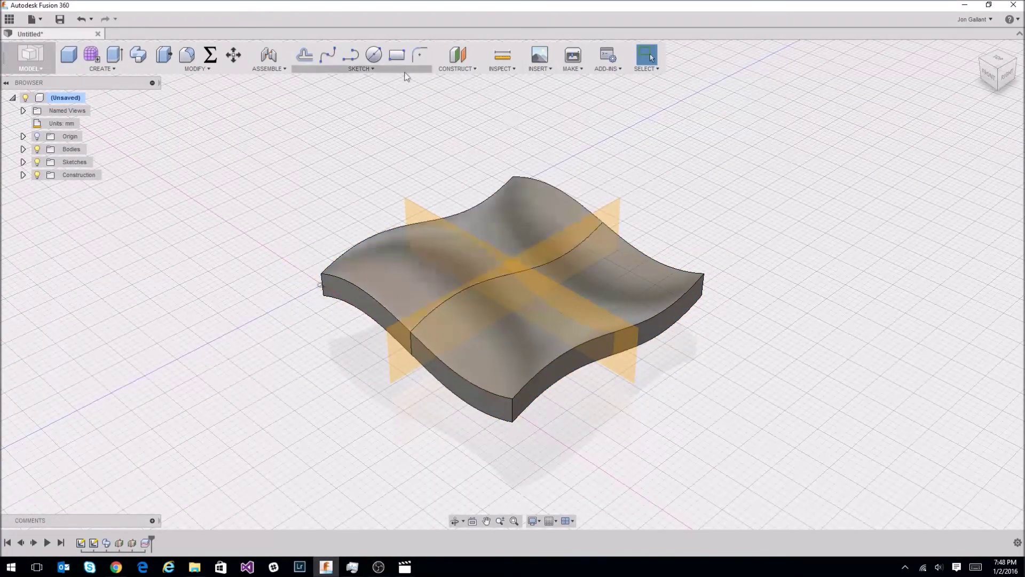
Split both halves with the second midplane, making four pieces.
{"action": "left_click", "coordinate": [192, 68]}
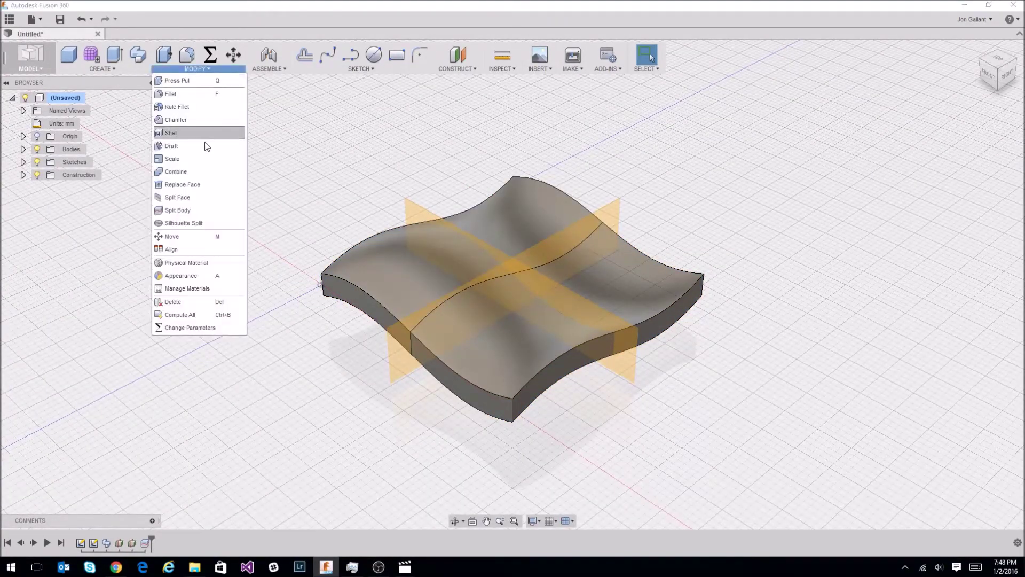
{"action": "left_click", "coordinate": [192, 208]}
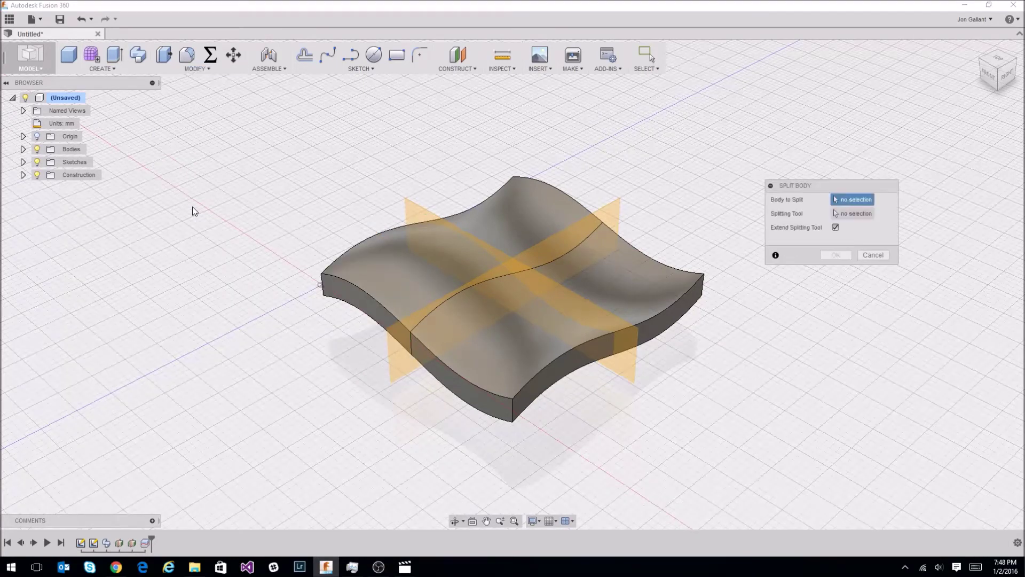
{"action": "left_click", "coordinate": [536, 235]}
{"action": "left_click", "coordinate": [601, 264]}
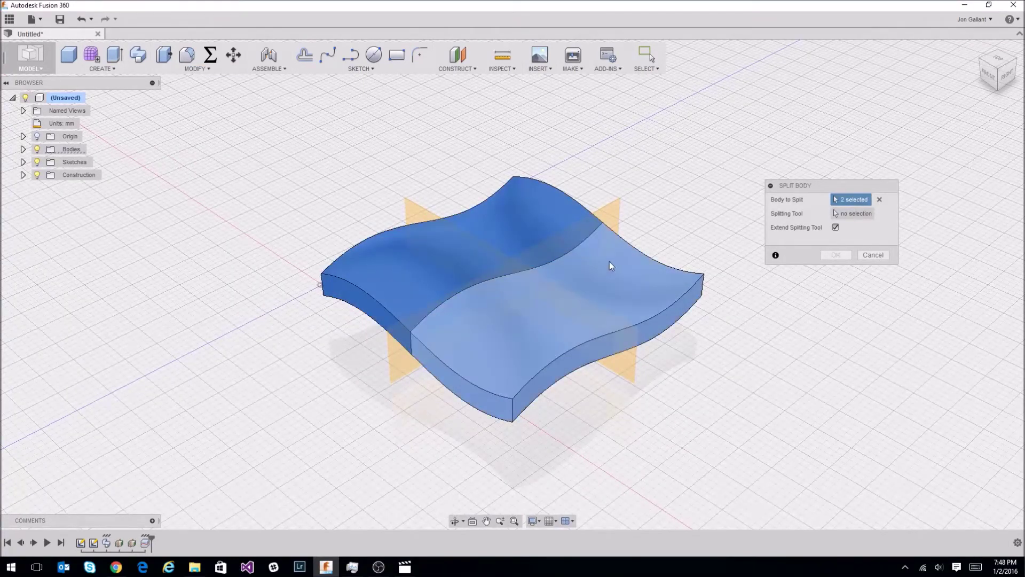
{"action": "left_click", "coordinate": [843, 214]}
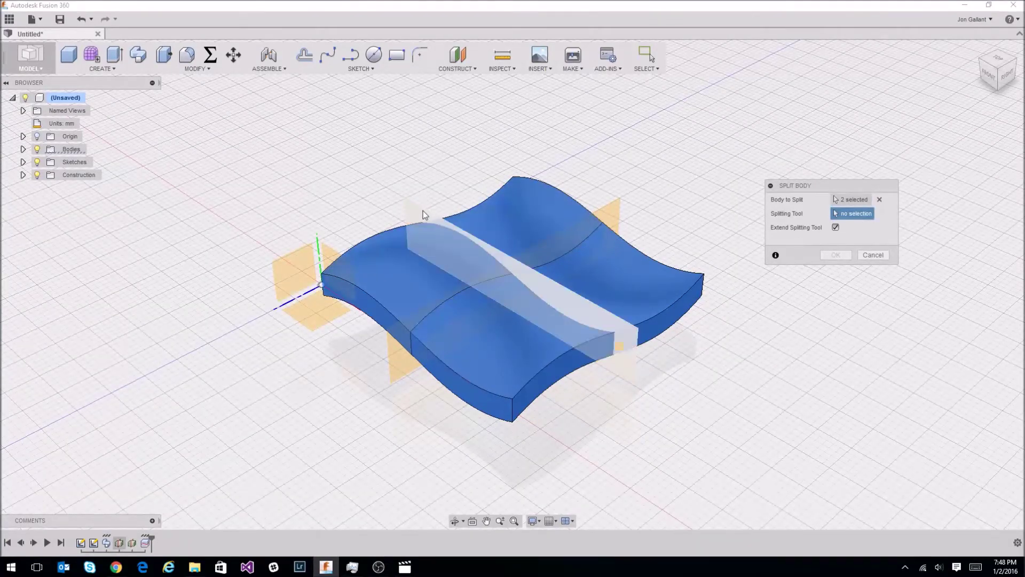
{"action": "left_click", "coordinate": [423, 214]}
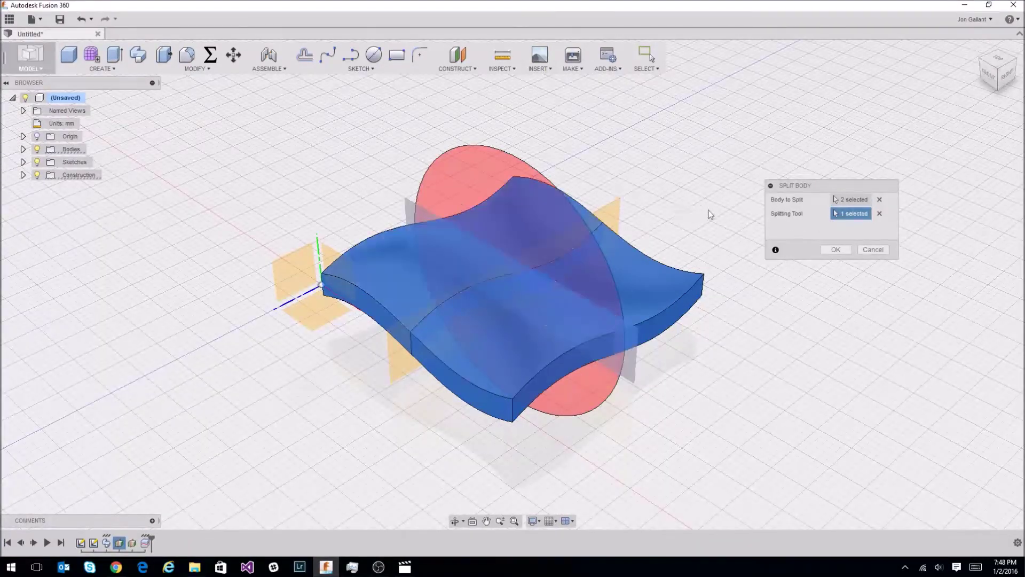
{"action": "left_click", "coordinate": [835, 255]}
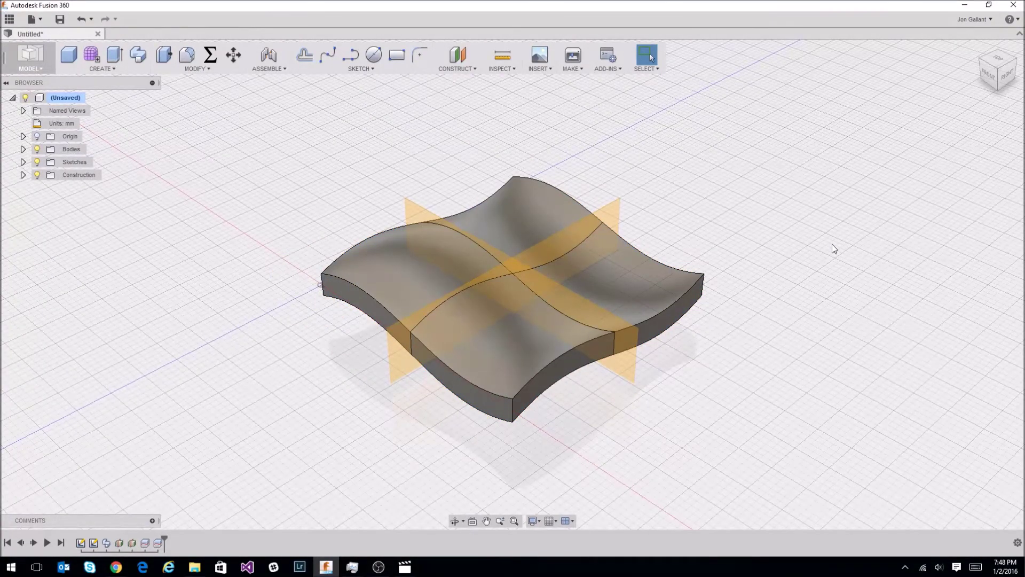
Hide Plane1 and Plane2 in the Browser.
{"action": "left_click", "coordinate": [23, 175]}
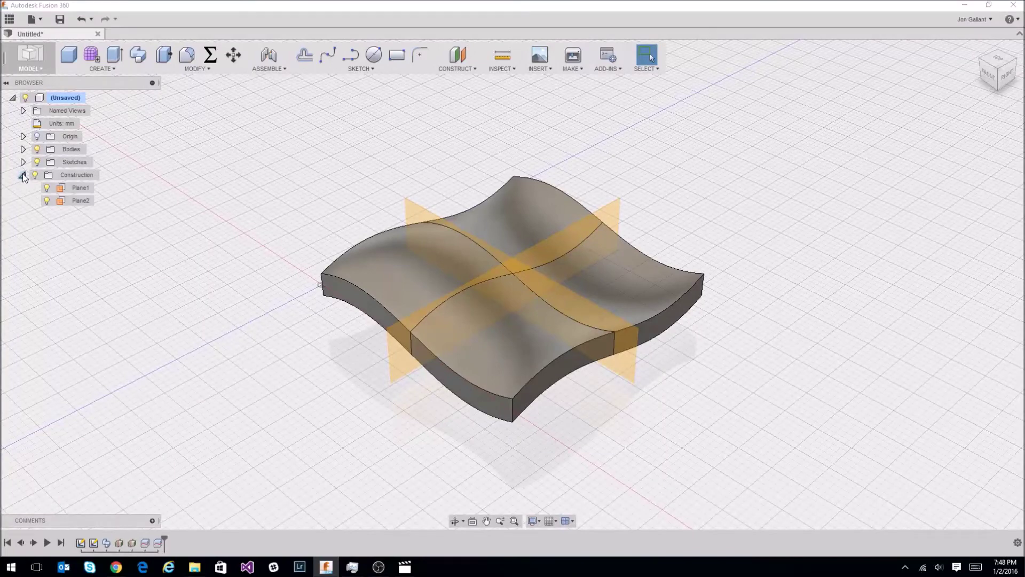
{"action": "left_click", "coordinate": [47, 188]}
{"action": "left_click", "coordinate": [47, 200]}
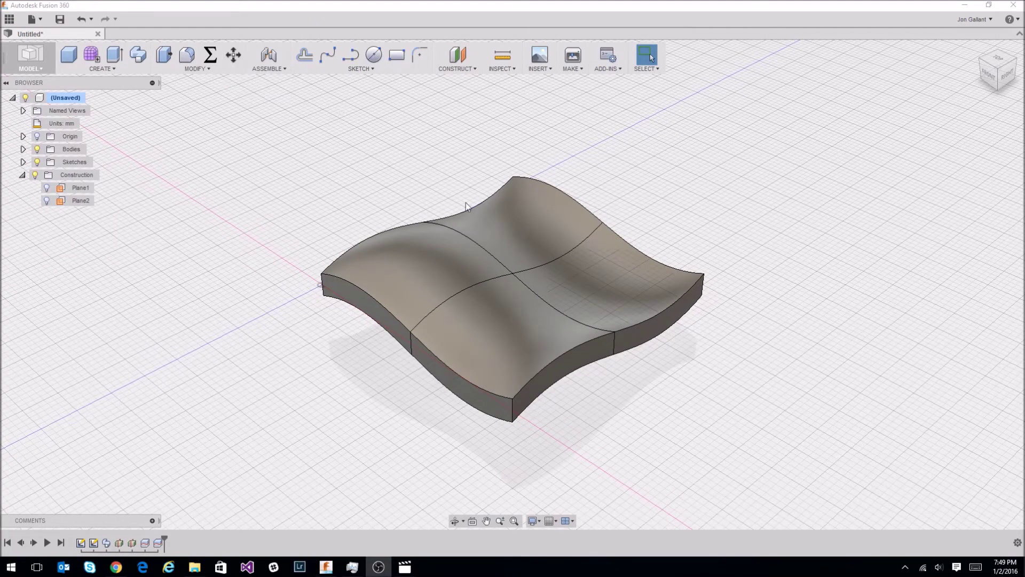
{"action": "left_click", "coordinate": [244, 65]}
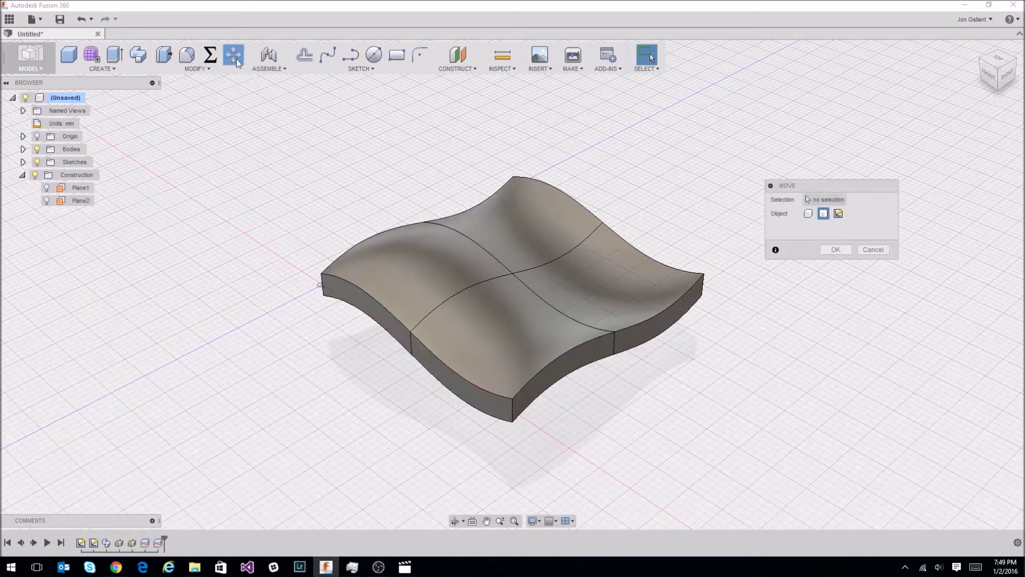
{"action": "left_click", "coordinate": [511, 226]}
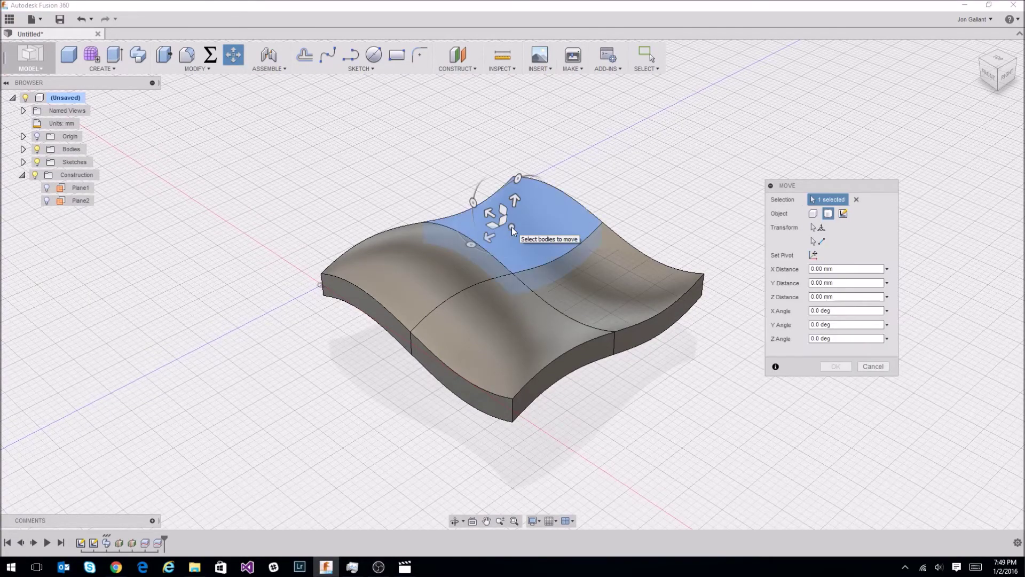
{"action": "left_click", "coordinate": [645, 315]}
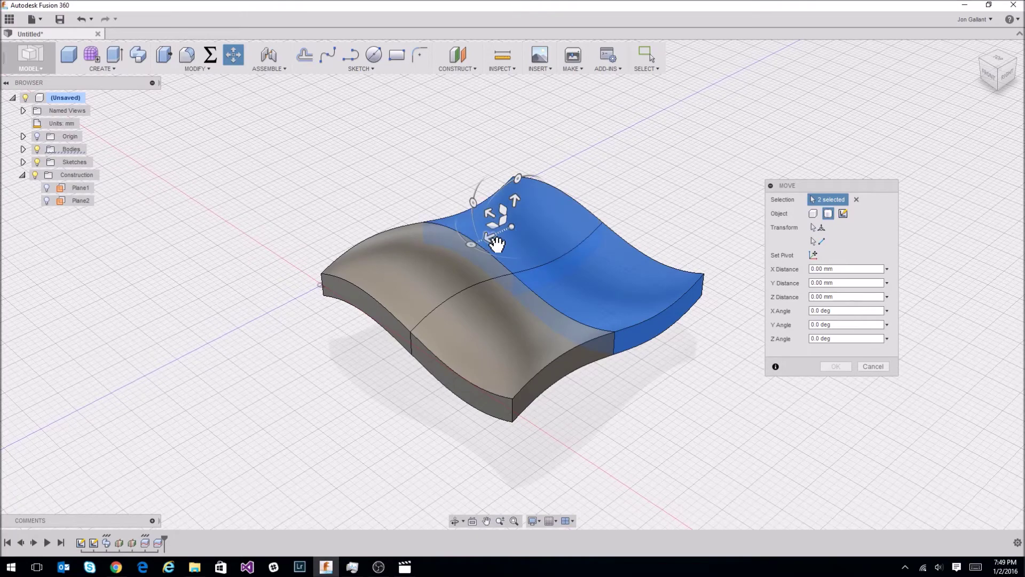
{"action": "left_click_drag", "start_coordinate": [490, 237], "coordinate": [496, 241]}
{"action": "type", "text": "1"}
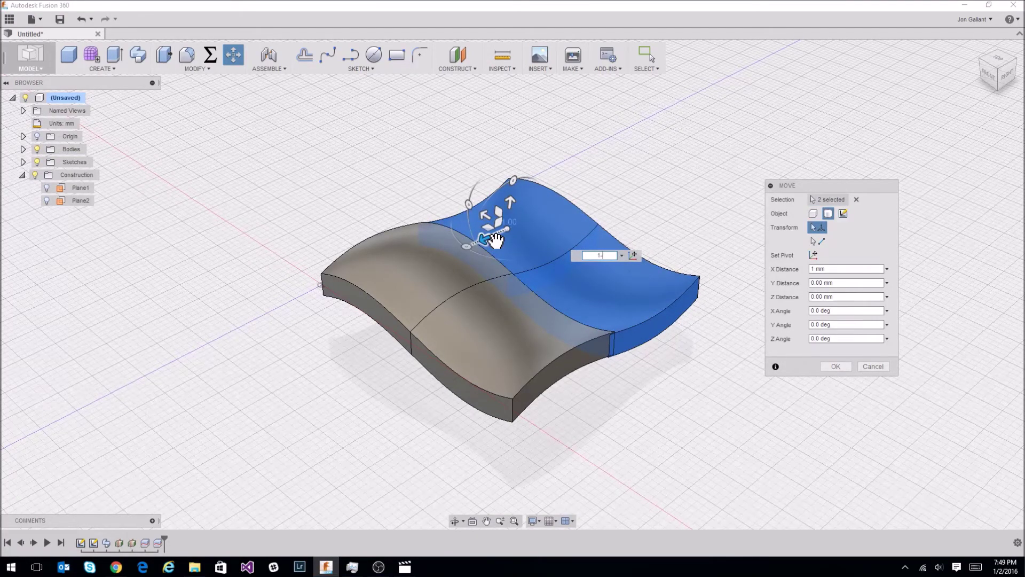
{"action": "key", "text": "BackSpace"}
{"action": "type", "text": "-1"}
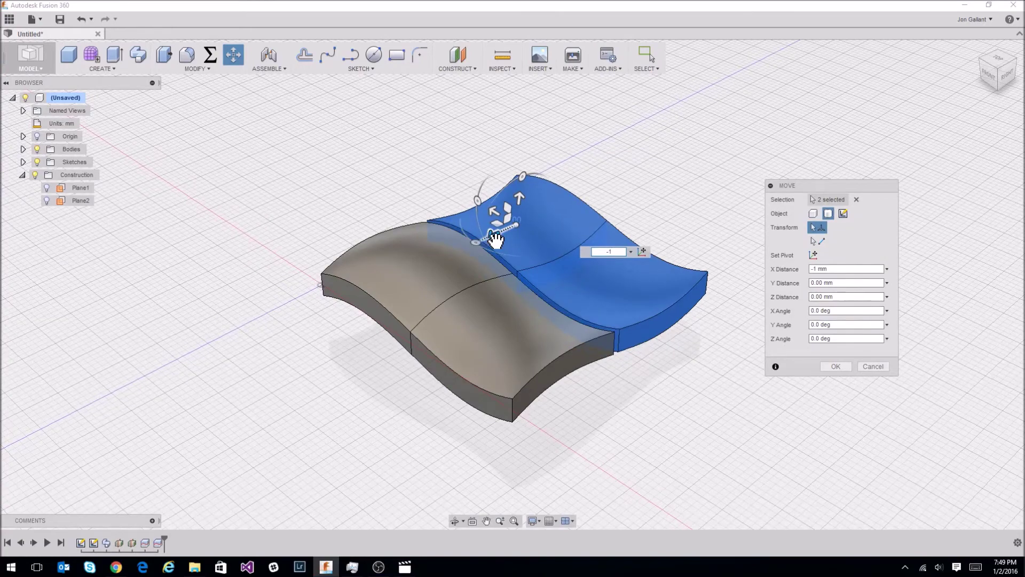
{"action": "key", "text": "Return"}
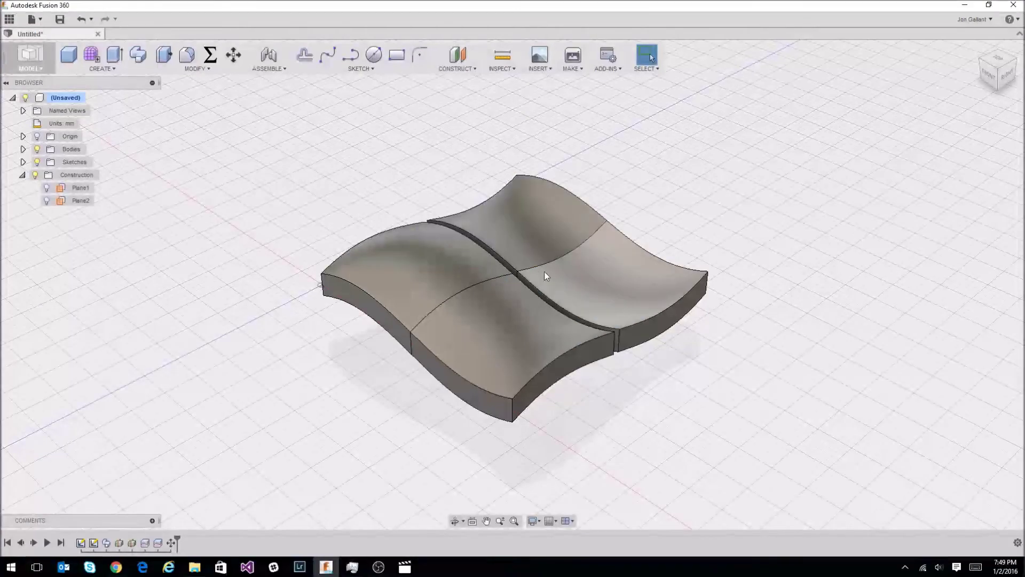
{"action": "left_click", "coordinate": [550, 276]}
{"action": "left_click", "coordinate": [492, 363], "text": "ctrl"}
{"action": "key", "text": "m"}
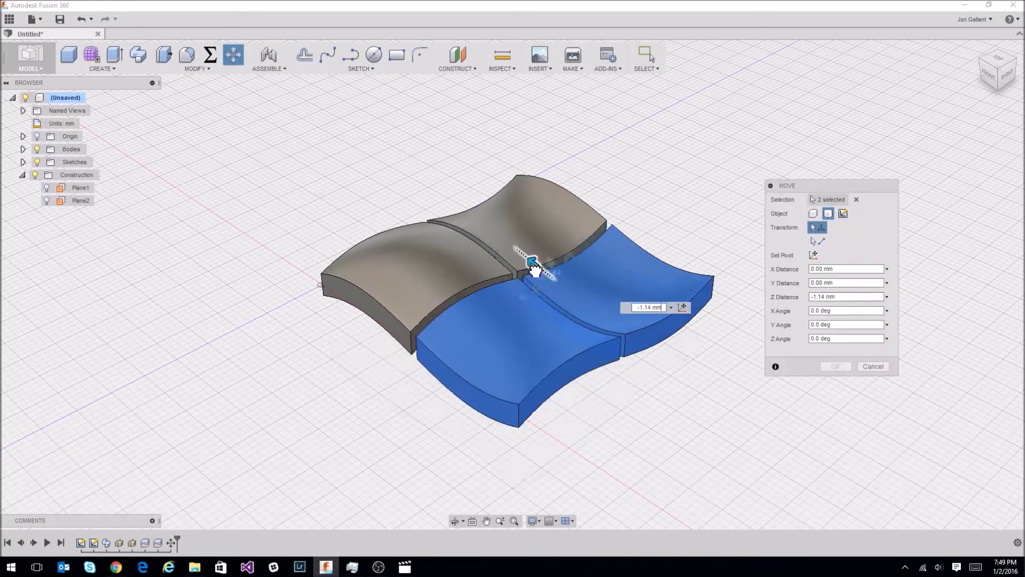
{"action": "left_click_drag", "start_coordinate": [529, 261], "coordinate": [534, 270]}
{"action": "key", "text": "Return"}
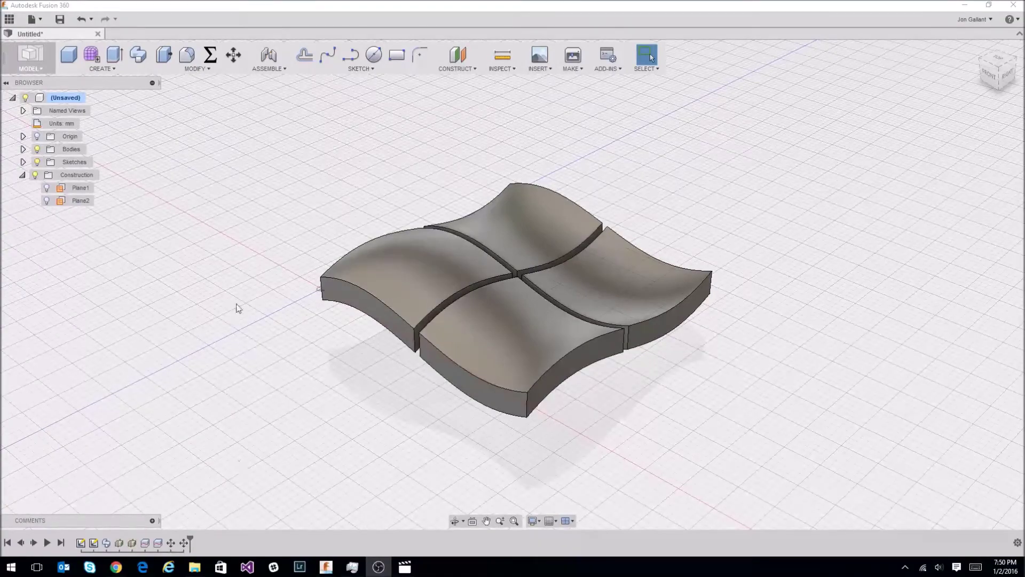
{"action": "key", "text": "alt+Tab"}
{"action": "scroll", "coordinate": [286, 289], "scroll_direction": "up", "scroll_amount": 8}
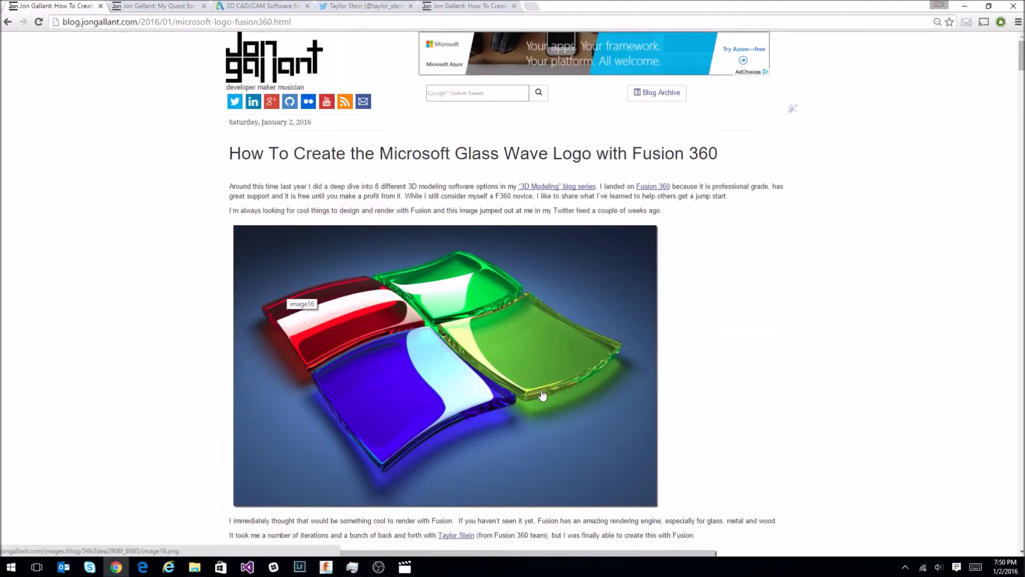
{"action": "scroll", "coordinate": [629, 358], "scroll_direction": "down", "scroll_amount": 5}
{"action": "scroll", "coordinate": [454, 394], "scroll_direction": "down", "scroll_amount": 1}
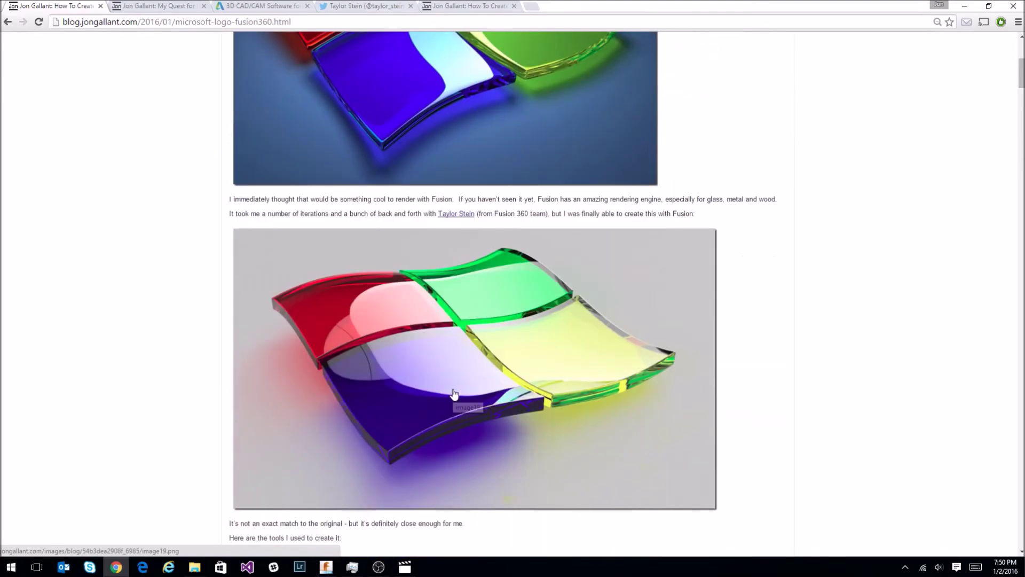
{"action": "key", "text": "alt+Tab"}
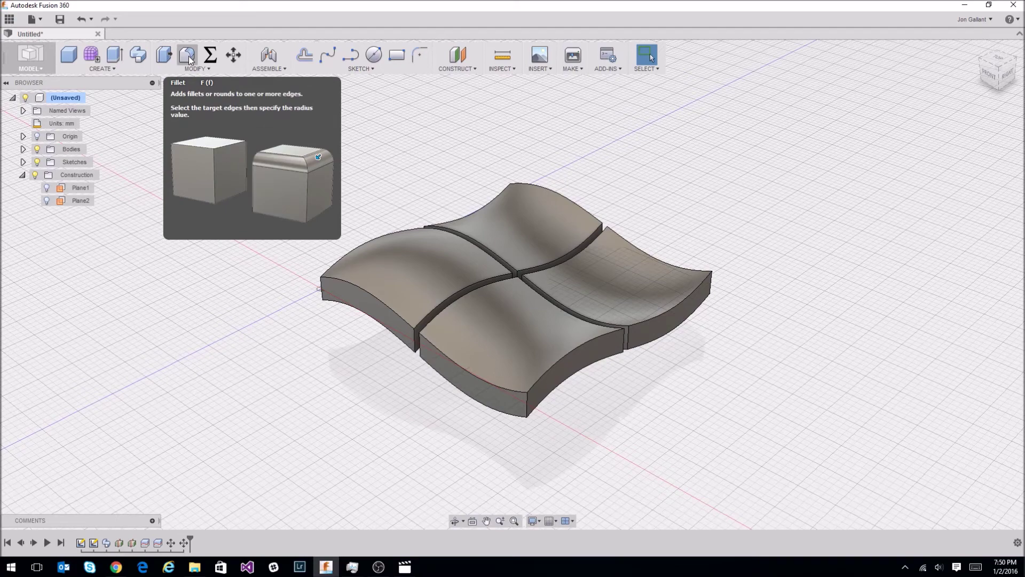
Fillet every edge of the four logo pieces, previewing 0.2 mm before settling on 0.3 mm.
{"action": "left_click", "coordinate": [188, 55]}
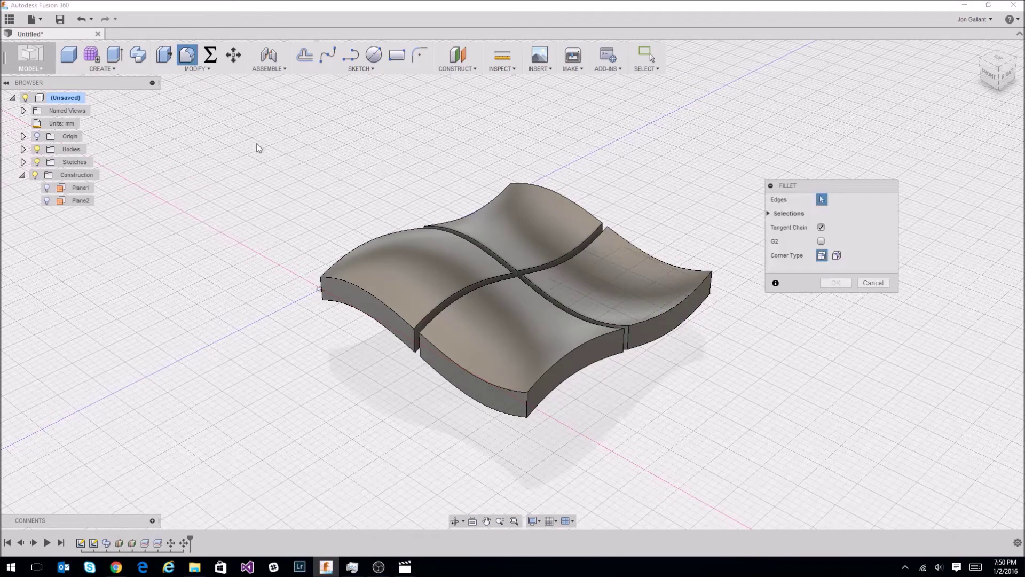
{"action": "left_click_drag", "start_coordinate": [259, 148], "coordinate": [738, 440]}
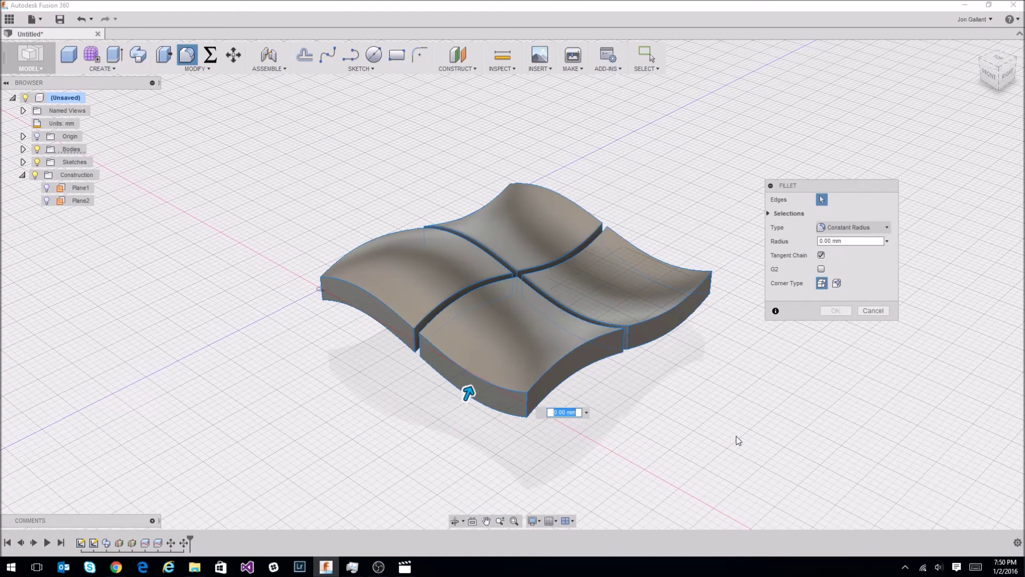
{"action": "double_click", "coordinate": [836, 242]}
{"action": "key", "text": "BackSpace"}
{"action": "key", "text": "BackSpace"}
{"action": "key", "text": "BackSpace"}
{"action": "key", "text": "BackSpace"}
{"action": "key", "text": "BackSpace"}
{"action": "key", "text": "BackSpace"}
{"action": "type", "text": ".2"}
{"action": "key", "text": "Return"}
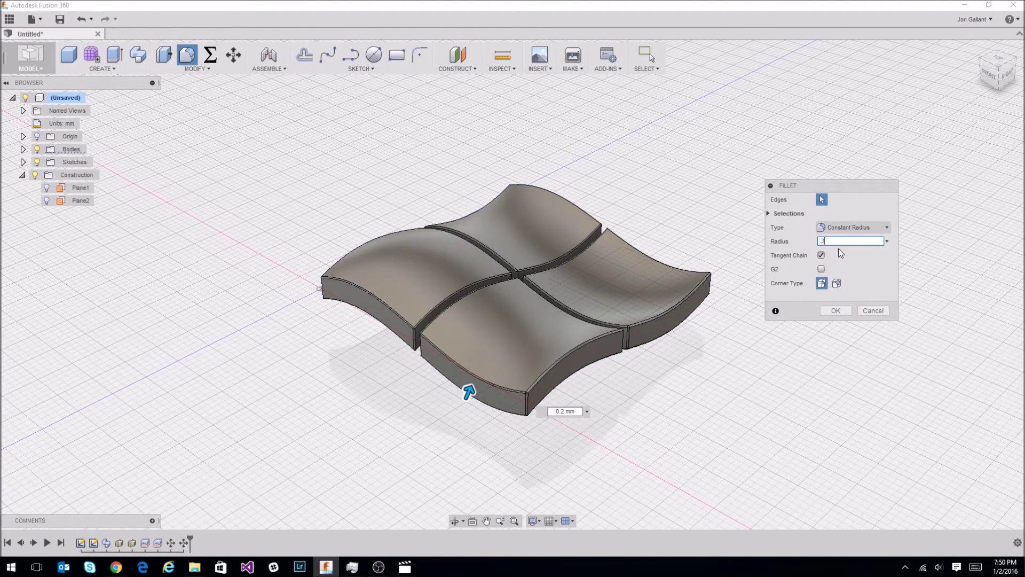
{"action": "type", "text": ".3"}
{"action": "key", "text": "Return"}
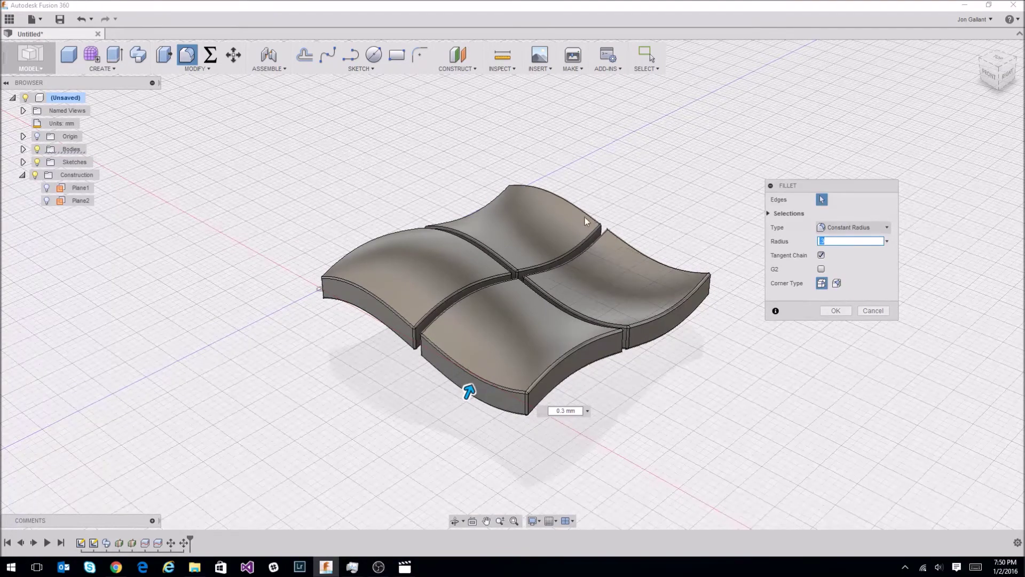
{"action": "left_click", "coordinate": [836, 311]}
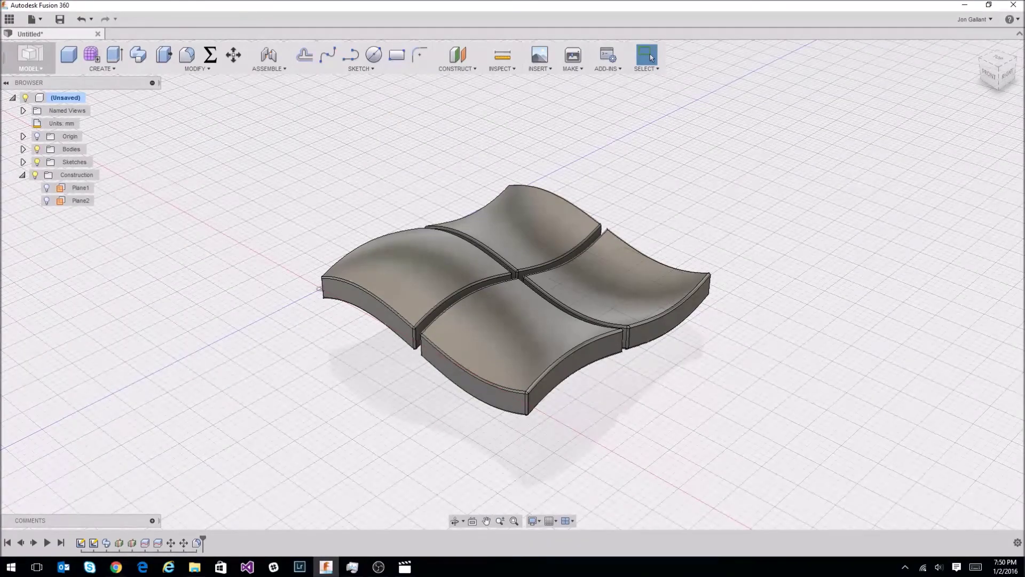
{"action": "key", "text": "alt+Tab"}
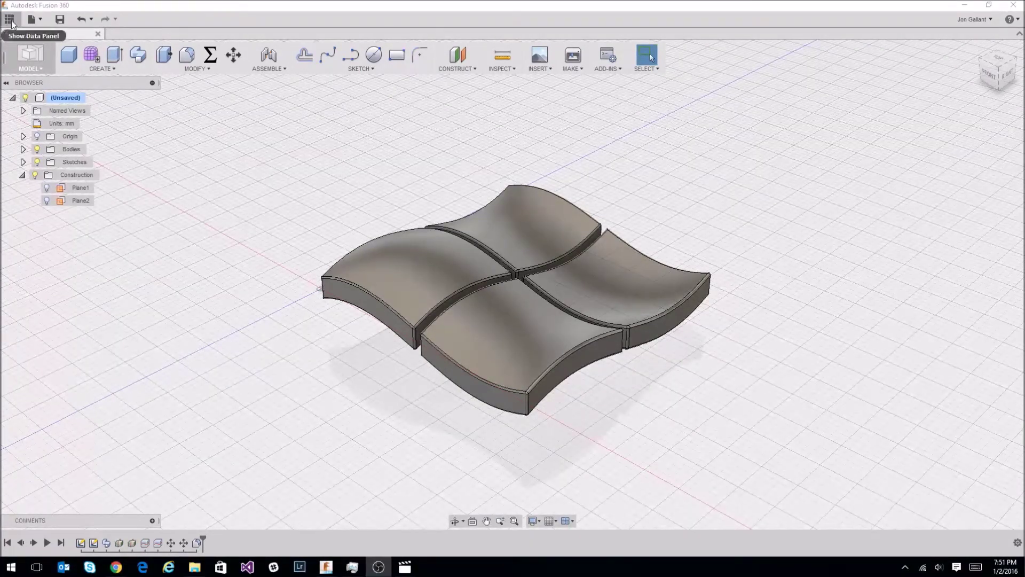
Switch from MODEL to the RENDER workspace and bring up the appearance library.
{"action": "left_click", "coordinate": [32, 56]}
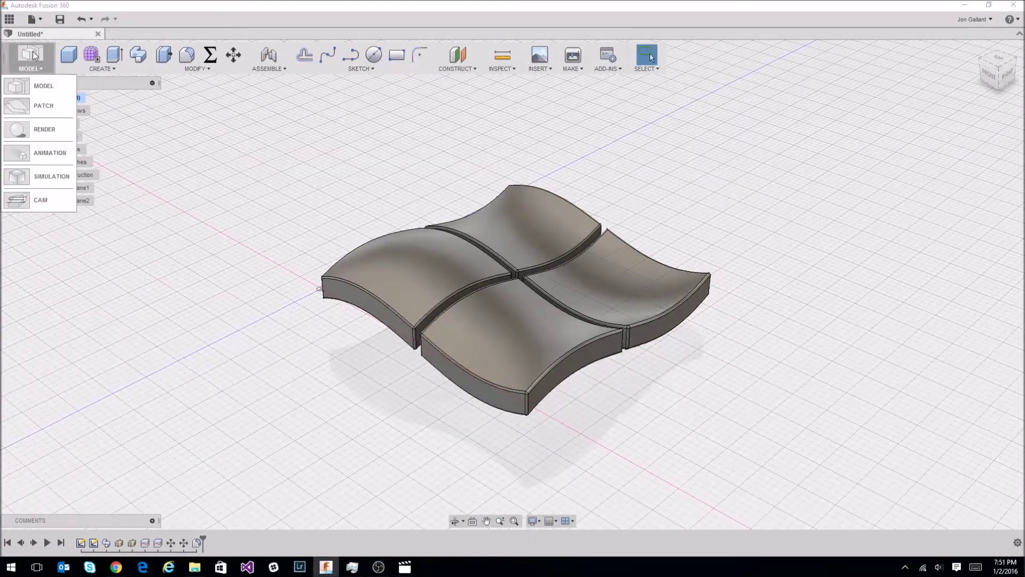
{"action": "left_click", "coordinate": [24, 134]}
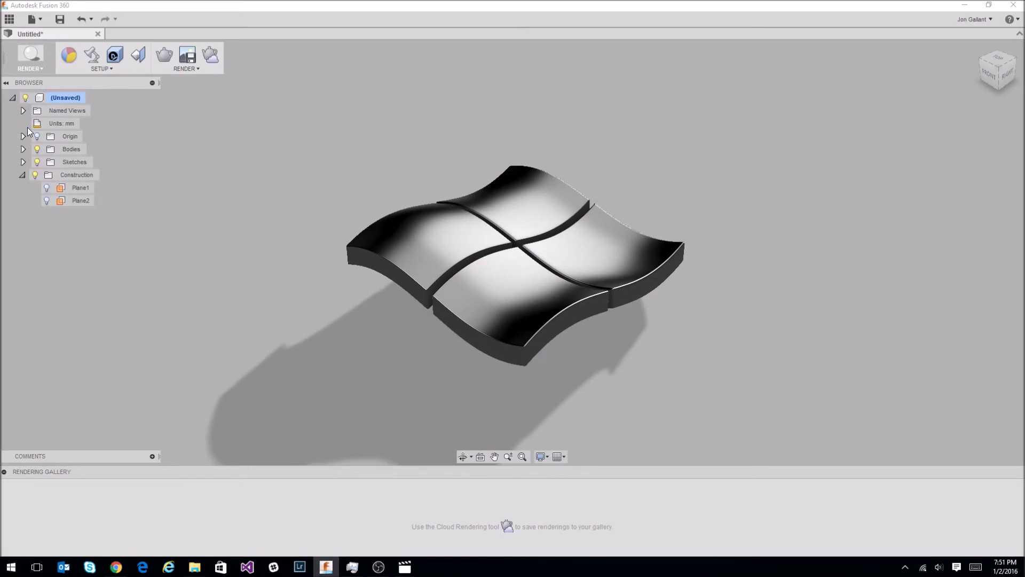
{"action": "left_click", "coordinate": [69, 56]}
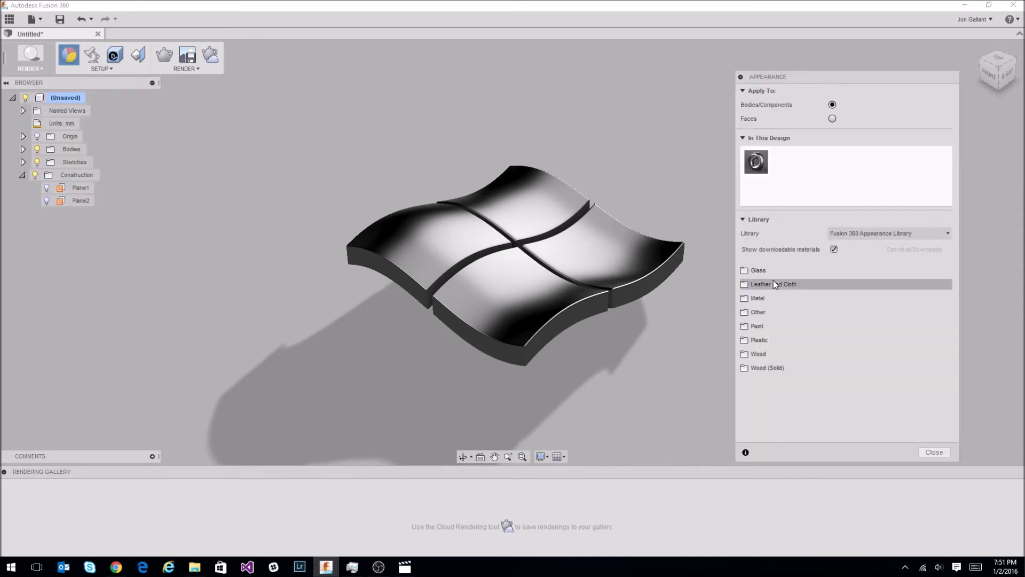
Expand the Glass > Smooth materials in the appearance library.
{"action": "left_click", "coordinate": [773, 267]}
{"action": "left_click", "coordinate": [776, 298]}
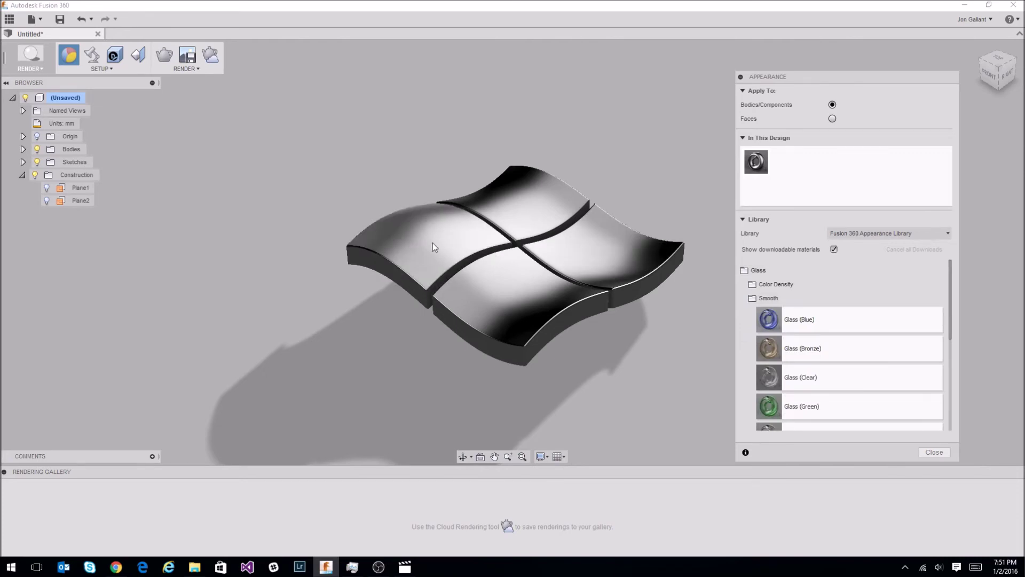
{"action": "key", "text": "alt+Tab"}
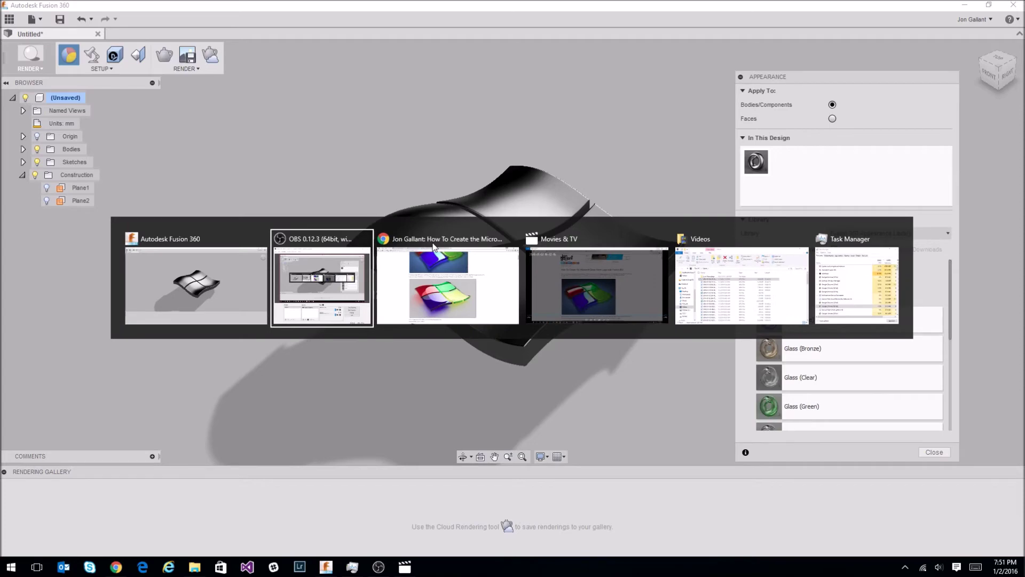
{"action": "mouse_move", "coordinate": [434, 246]}
{"action": "left_click", "coordinate": [239, 269]}
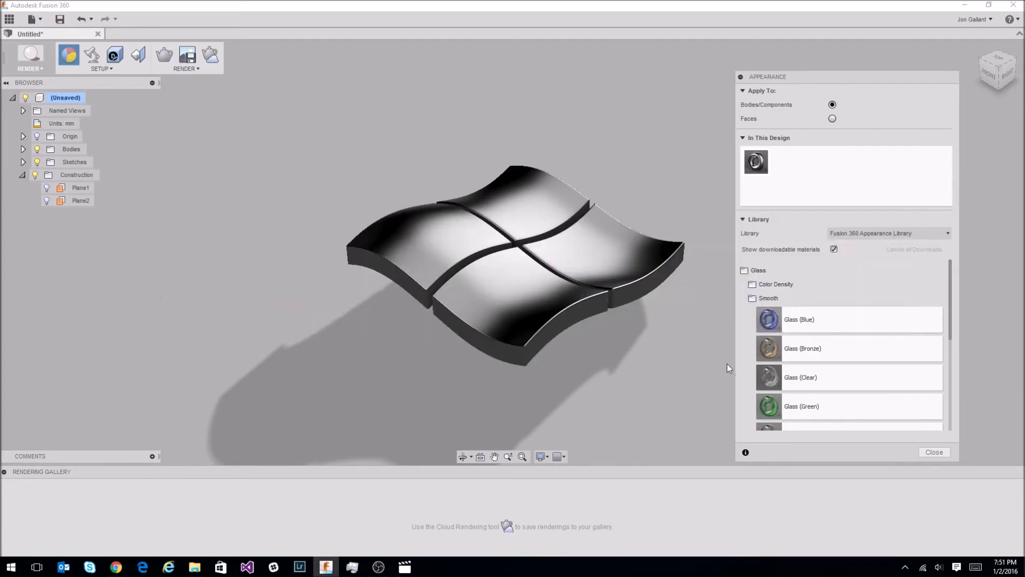
{"action": "scroll", "coordinate": [778, 357], "scroll_direction": "down", "scroll_amount": 2}
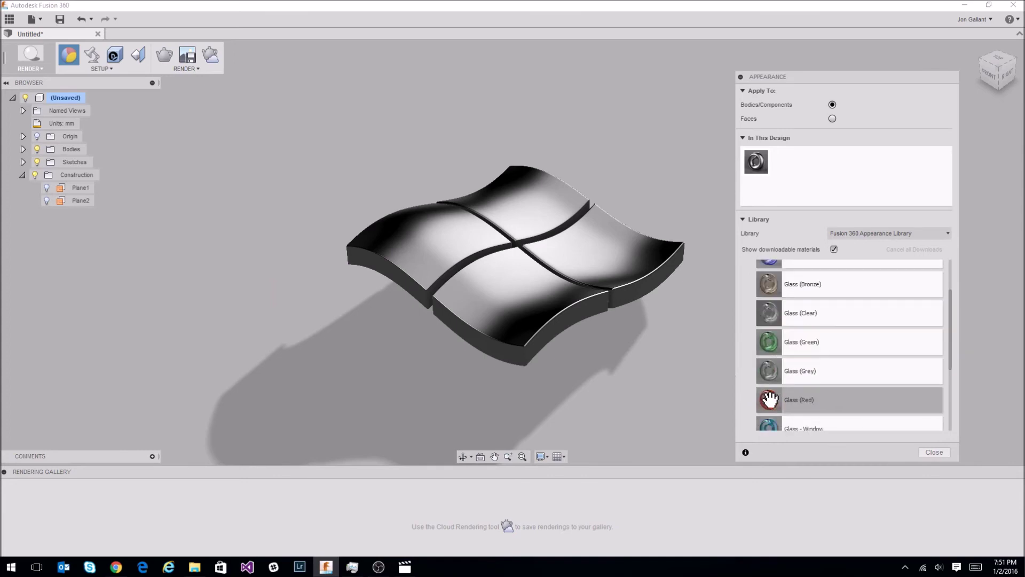
Apply red, blue, green and clear glass to the left, top, front and right pieces.
{"action": "left_click_drag", "start_coordinate": [770, 400], "coordinate": [741, 327]}
{"action": "scroll", "coordinate": [772, 321], "scroll_direction": "up", "scroll_amount": 1}
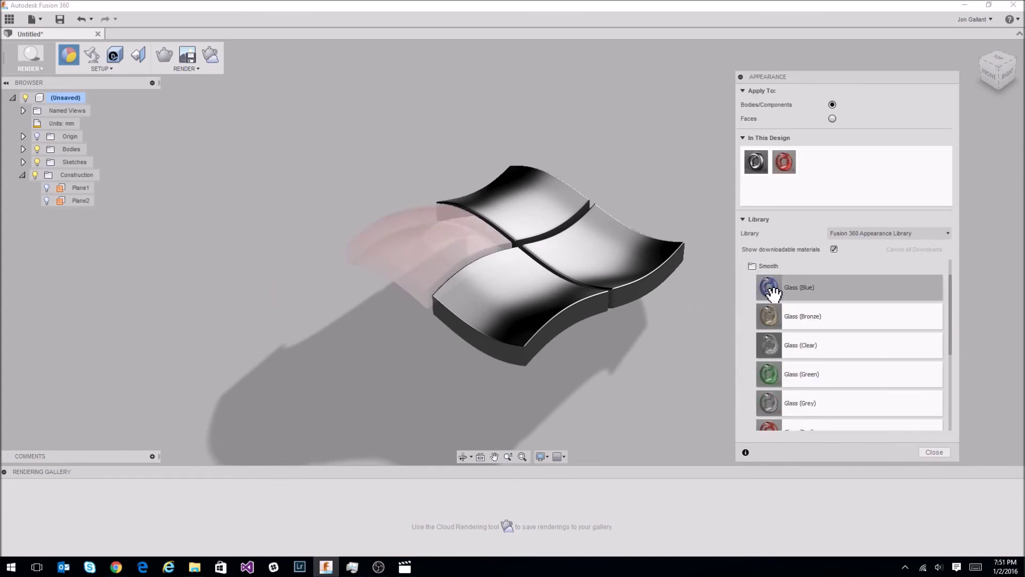
{"action": "left_click_drag", "start_coordinate": [772, 293], "coordinate": [514, 196]}
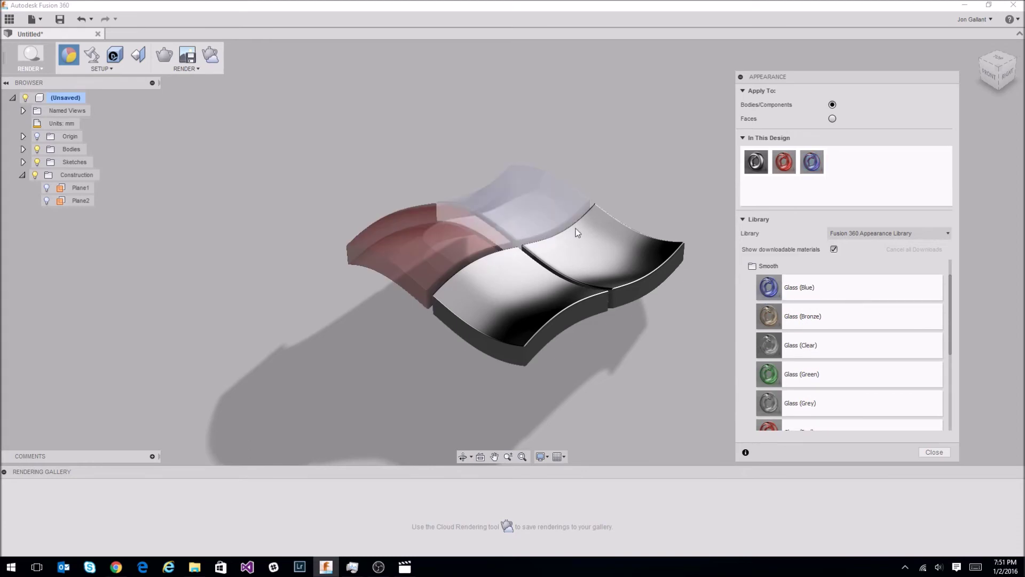
{"action": "left_click_drag", "start_coordinate": [790, 384], "coordinate": [560, 308]}
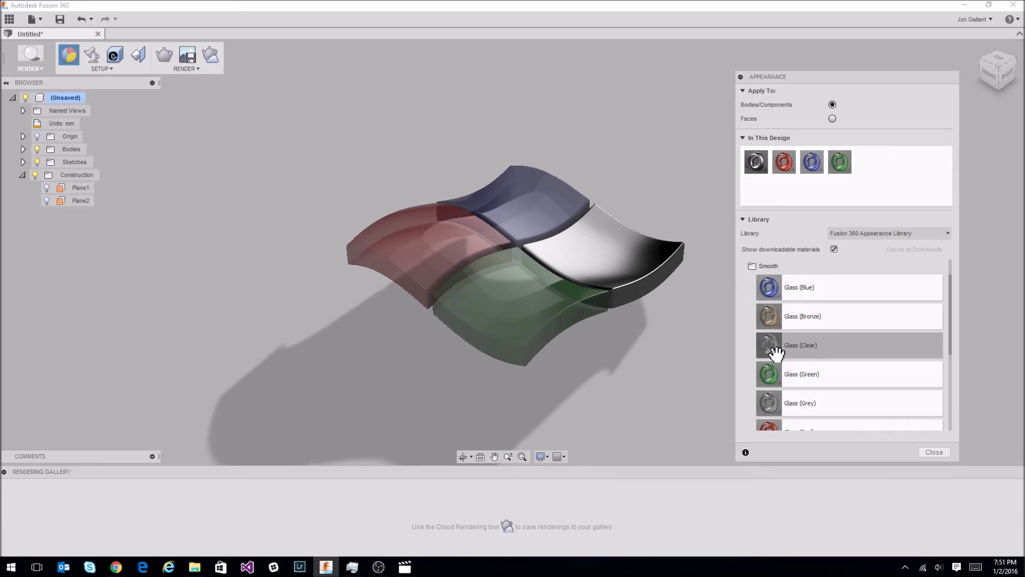
{"action": "left_click_drag", "start_coordinate": [776, 352], "coordinate": [642, 265]}
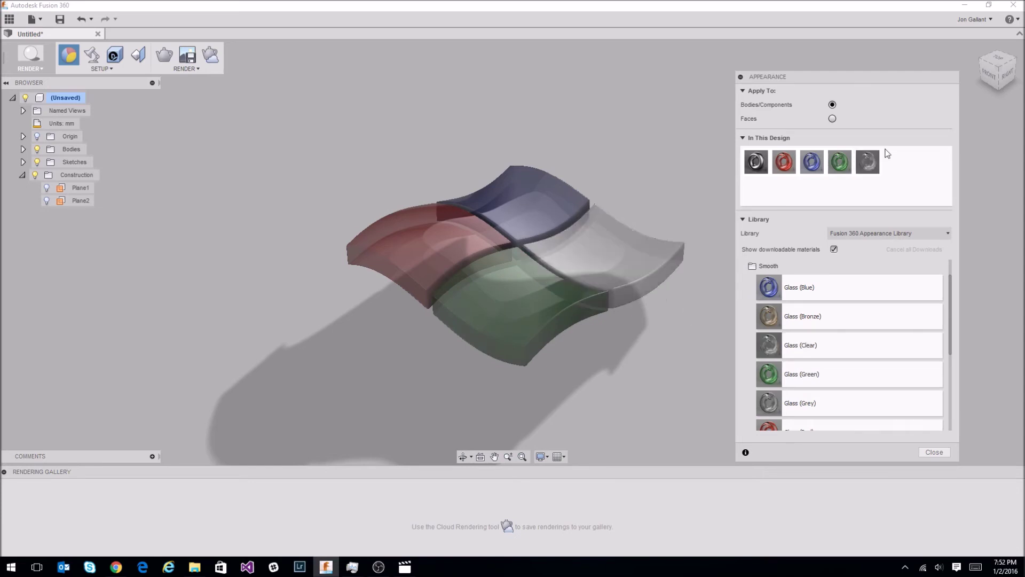
Edit the clear glass appearance to tint it yellow.
{"action": "right_click", "coordinate": [868, 162]}
{"action": "left_click", "coordinate": [884, 168]}
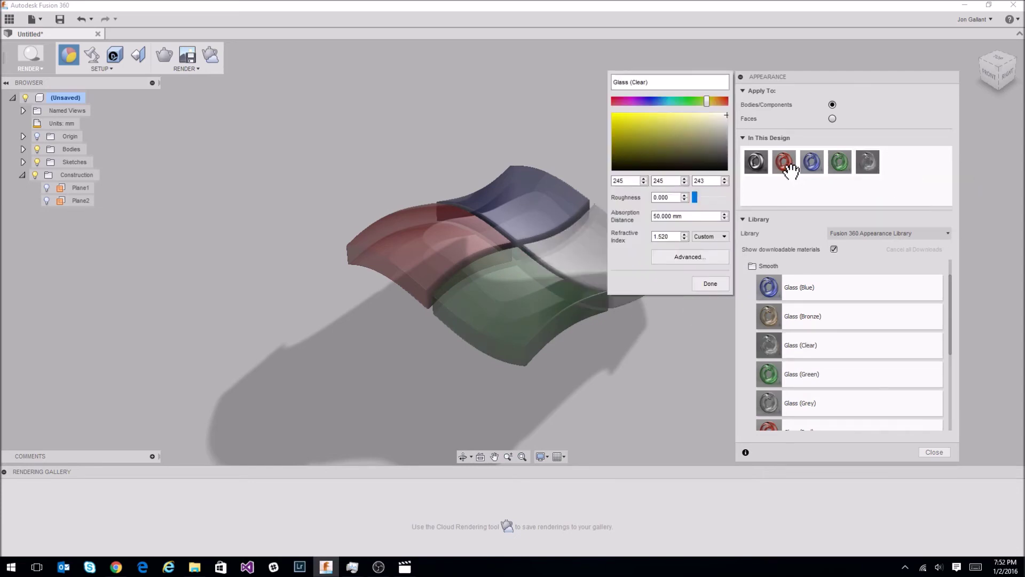
{"action": "left_click_drag", "start_coordinate": [662, 127], "coordinate": [582, 92]}
{"action": "left_click", "coordinate": [707, 287]}
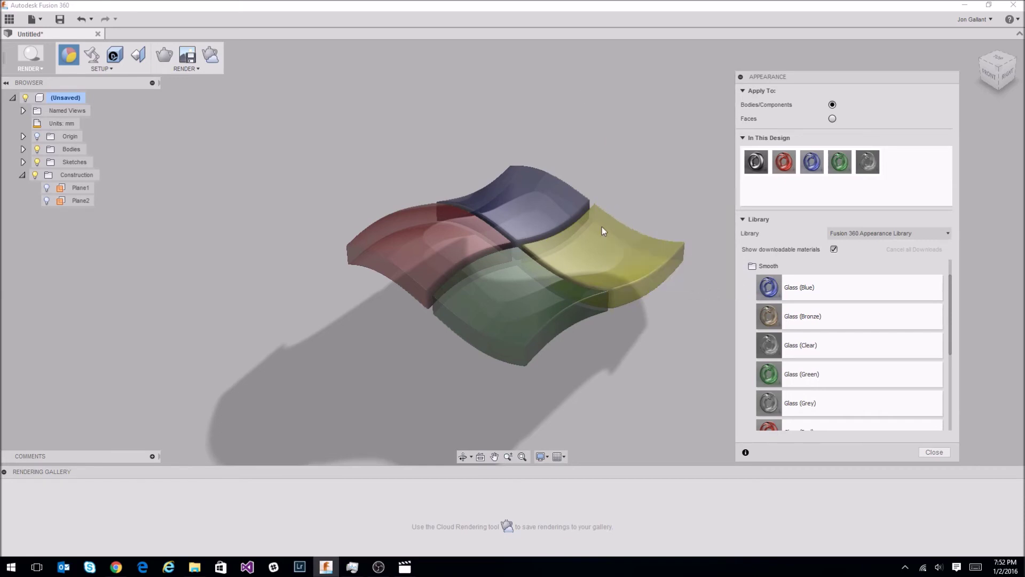
Make the red glass a pure, brighter red with its green component at 0.
{"action": "left_click_drag", "start_coordinate": [786, 171], "coordinate": [784, 169]}
{"action": "right_click", "coordinate": [785, 164]}
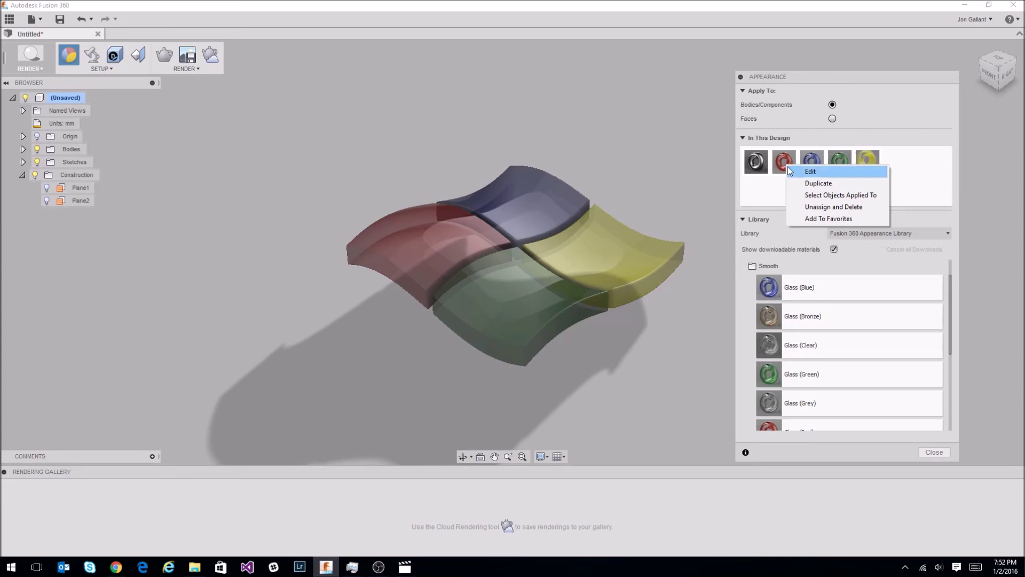
{"action": "left_click", "coordinate": [807, 169]}
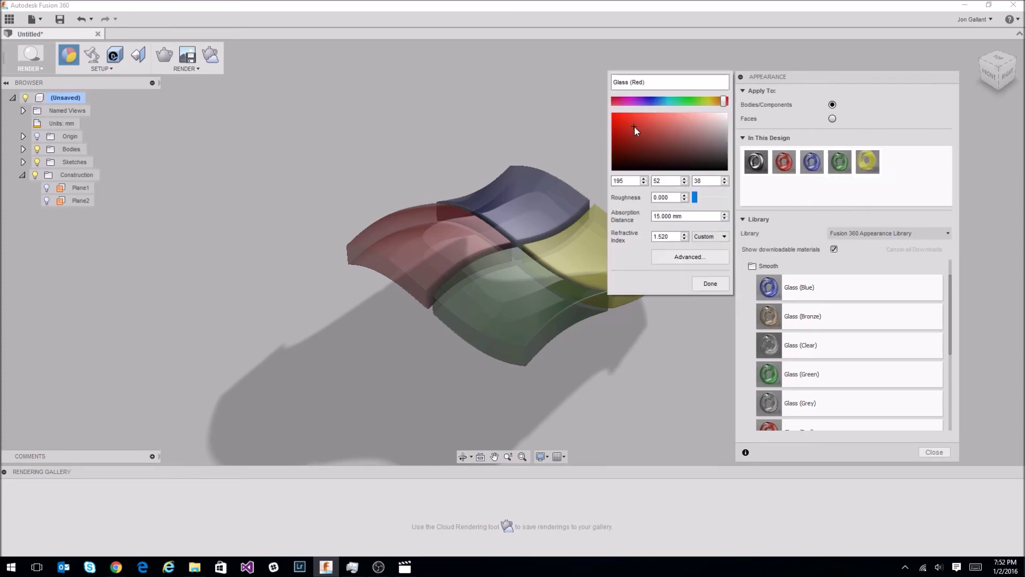
{"action": "left_click_drag", "start_coordinate": [634, 127], "coordinate": [607, 113]}
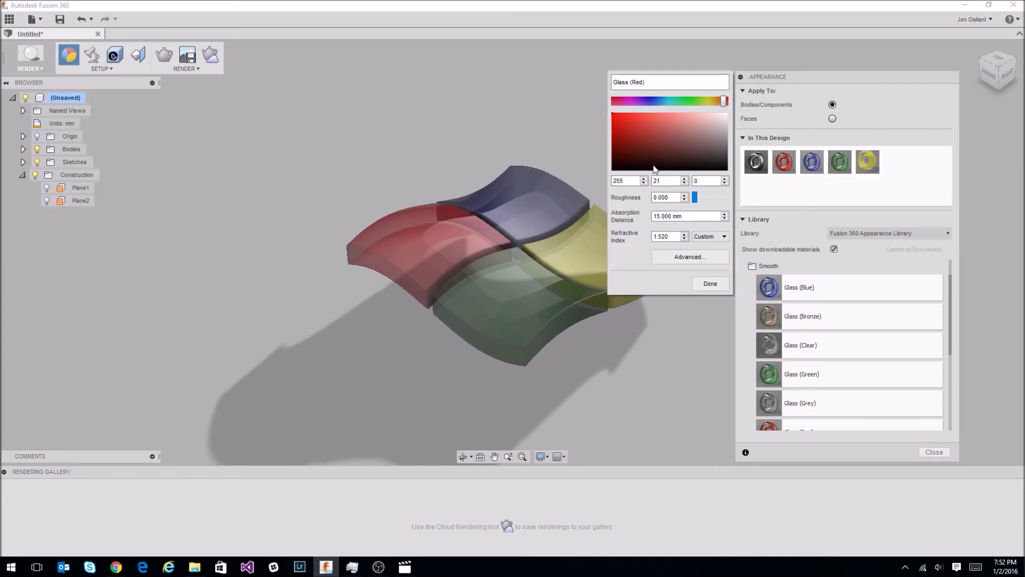
{"action": "double_click", "coordinate": [660, 180]}
{"action": "type", "text": "0"}
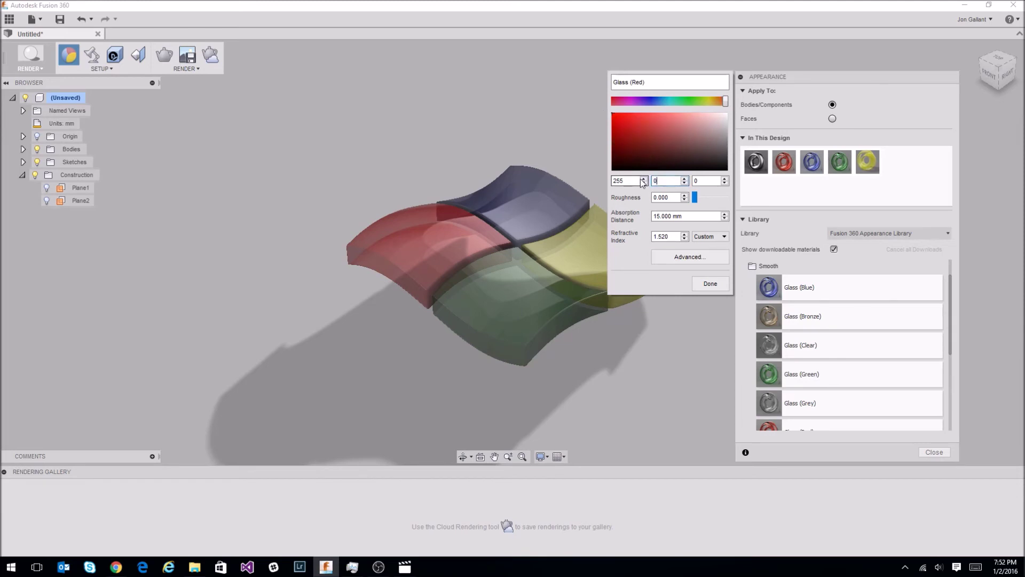
{"action": "left_click", "coordinate": [711, 284]}
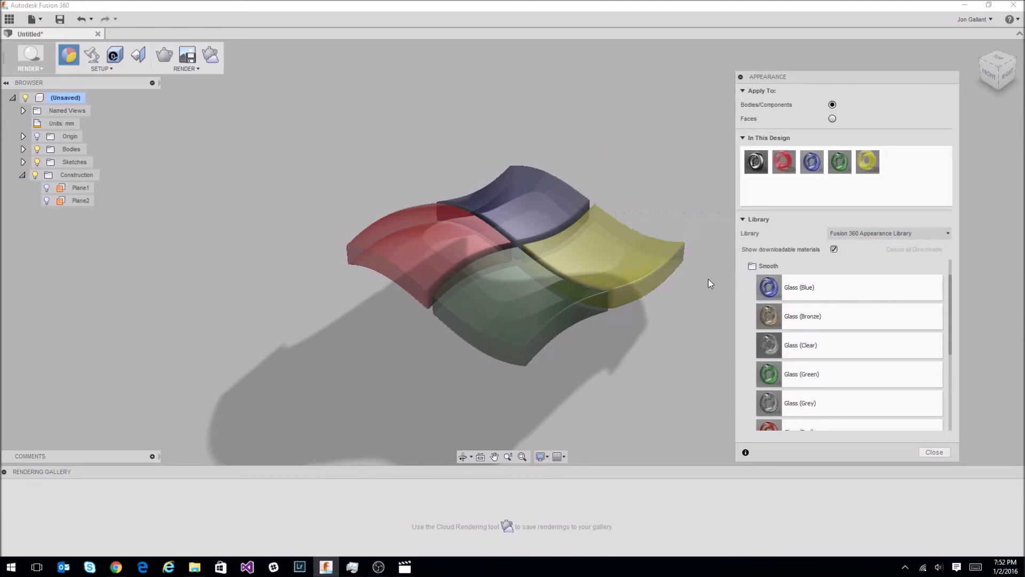
Brighten the blue glass and set its green component to 0.
{"action": "right_click", "coordinate": [812, 166]}
{"action": "left_click", "coordinate": [827, 172]}
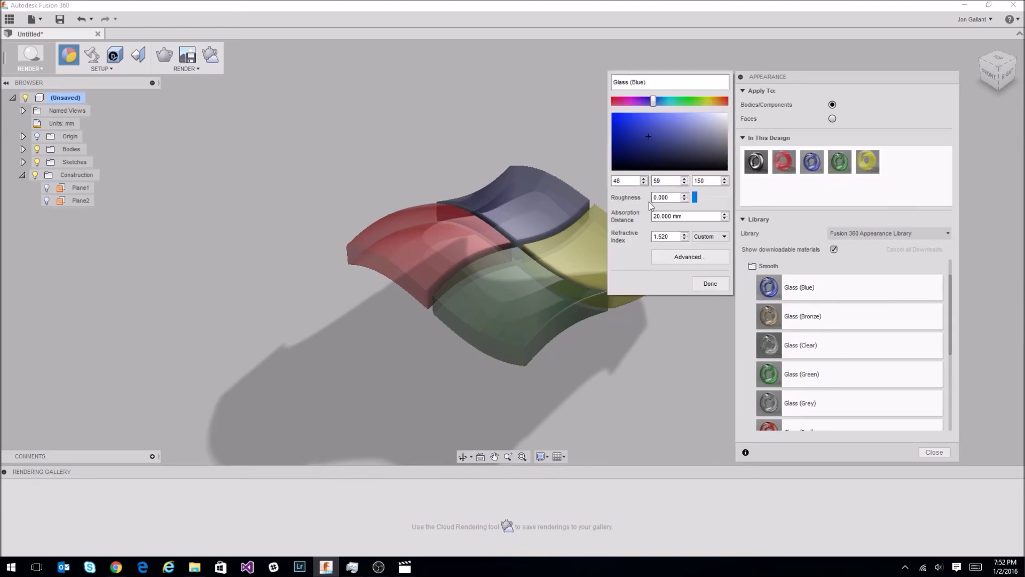
{"action": "left_click_drag", "start_coordinate": [646, 137], "coordinate": [634, 122]}
{"action": "left_click", "coordinate": [658, 180]}
{"action": "type", "text": "0"}
{"action": "left_click", "coordinate": [706, 280]}
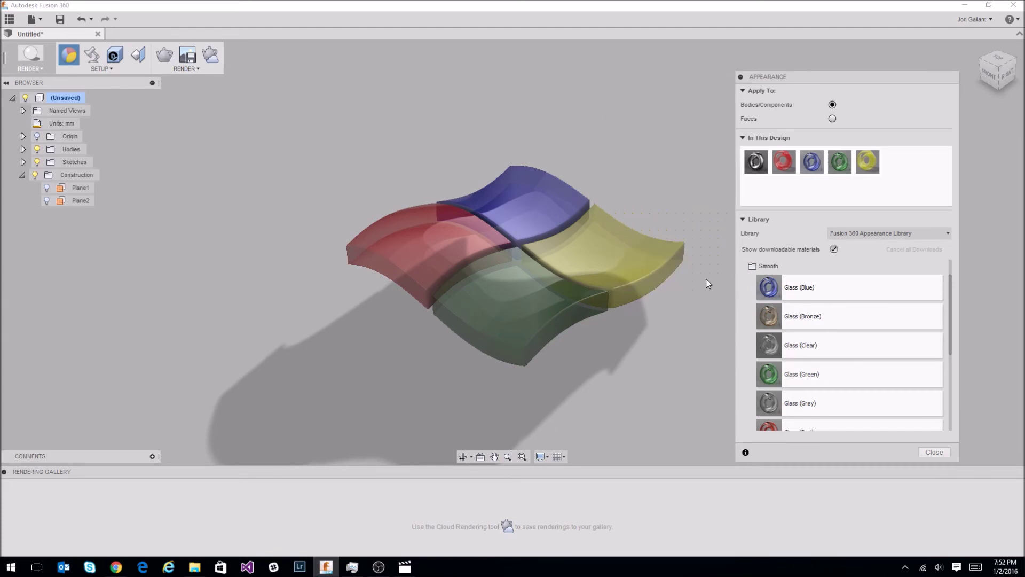
Push the green glass to pure green, RGB 0, 255, 0.
{"action": "right_click", "coordinate": [845, 168]}
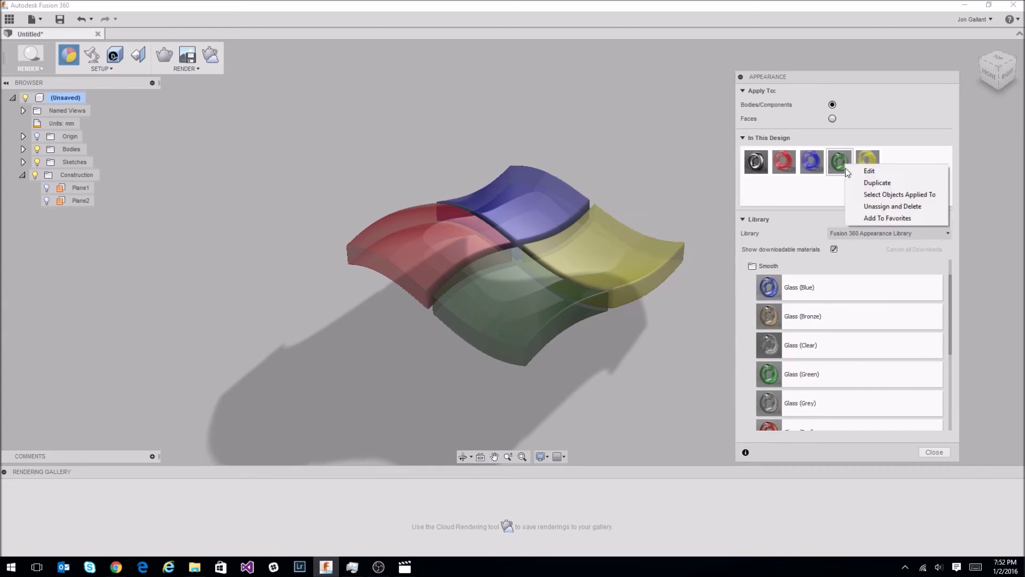
{"action": "left_click", "coordinate": [865, 171]}
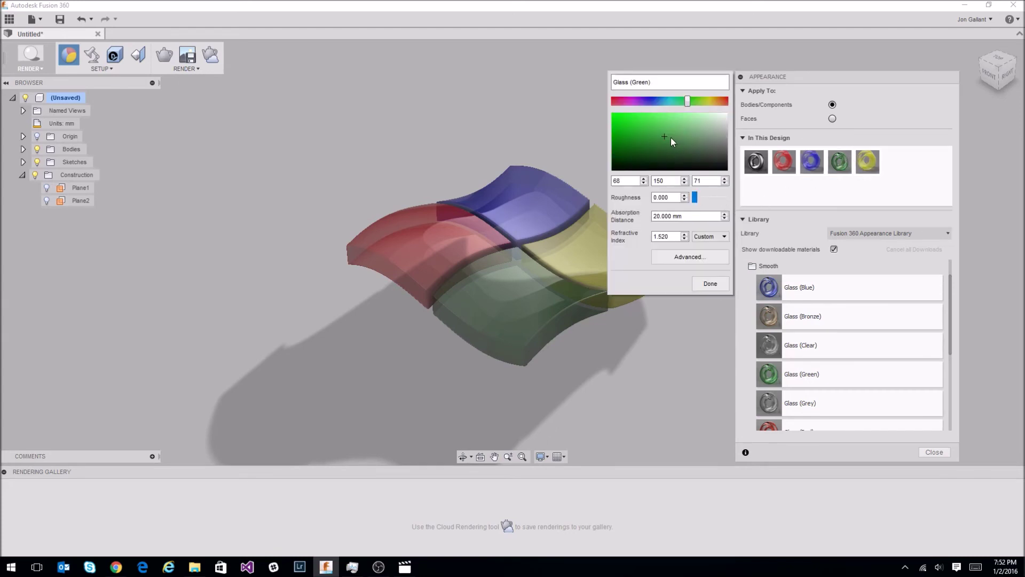
{"action": "left_click_drag", "start_coordinate": [665, 136], "coordinate": [600, 104]}
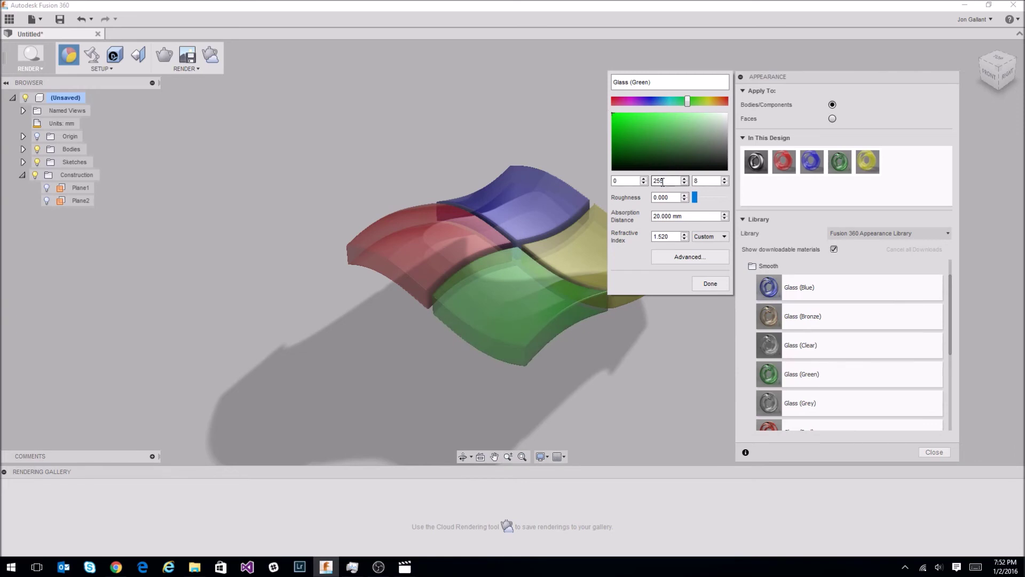
{"action": "key", "text": "Tab"}
{"action": "type", "text": "0"}
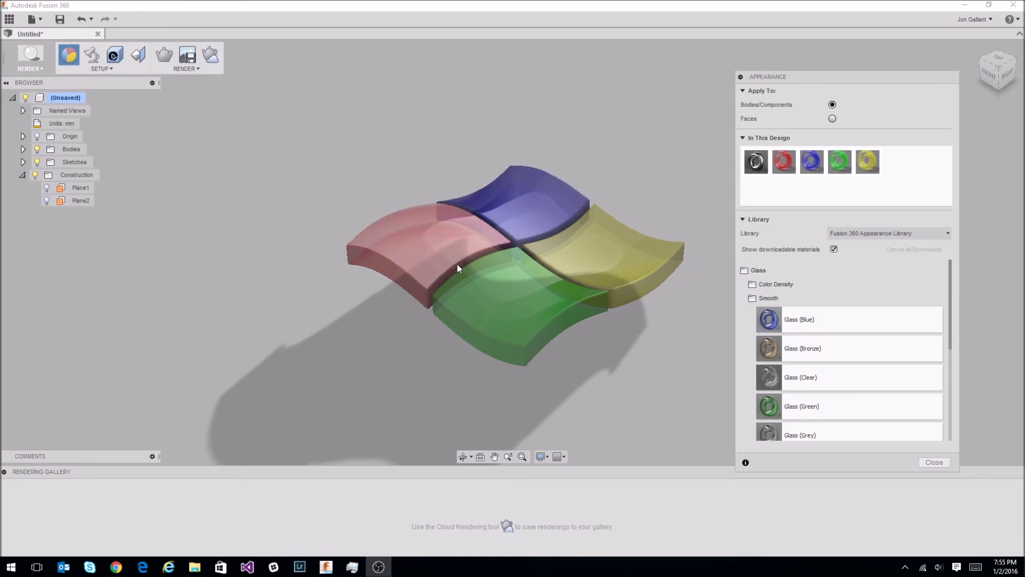
Set the scene lighting brightness to 2000 lx in Scene Settings.
{"action": "left_click", "coordinate": [91, 59]}
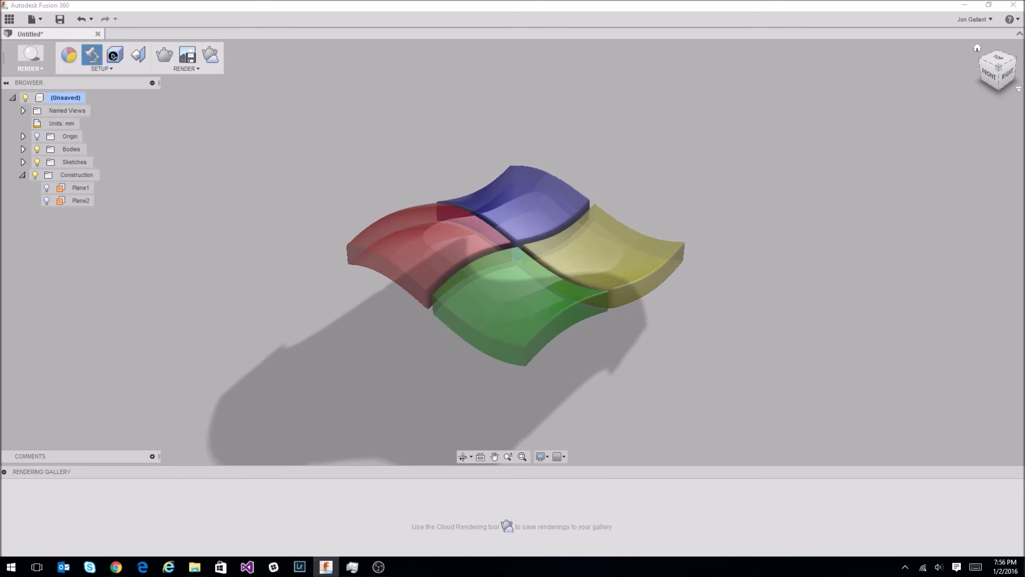
{"action": "left_click_drag", "start_coordinate": [910, 128], "coordinate": [771, 102]}
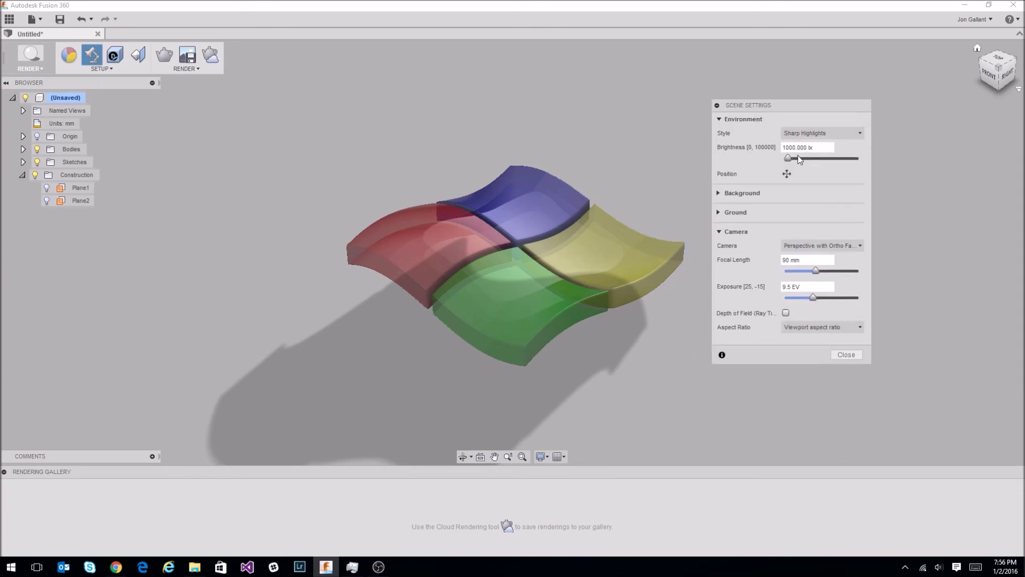
{"action": "left_click_drag", "start_coordinate": [789, 158], "coordinate": [793, 159]}
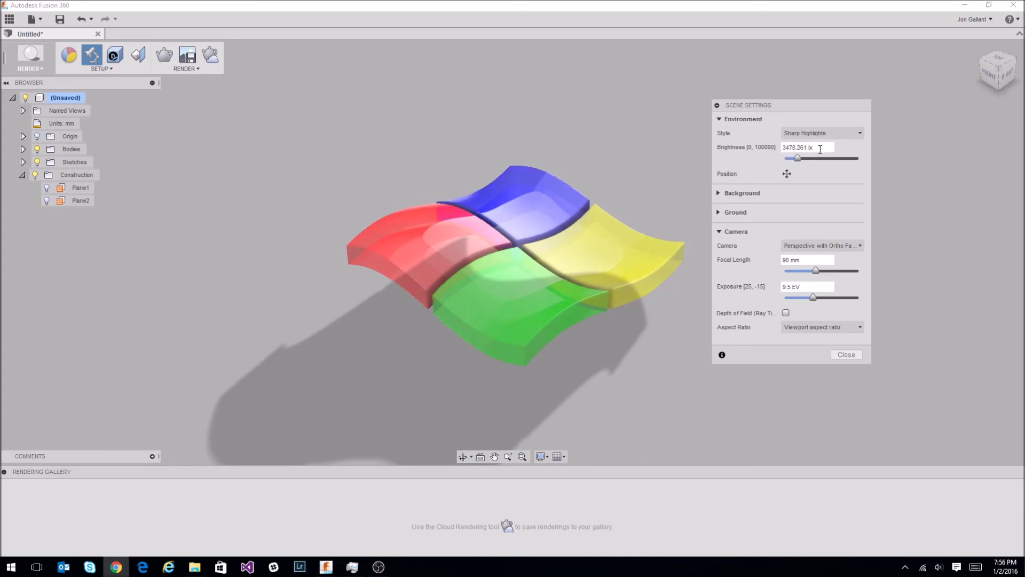
{"action": "left_click_drag", "start_coordinate": [822, 150], "coordinate": [771, 144]}
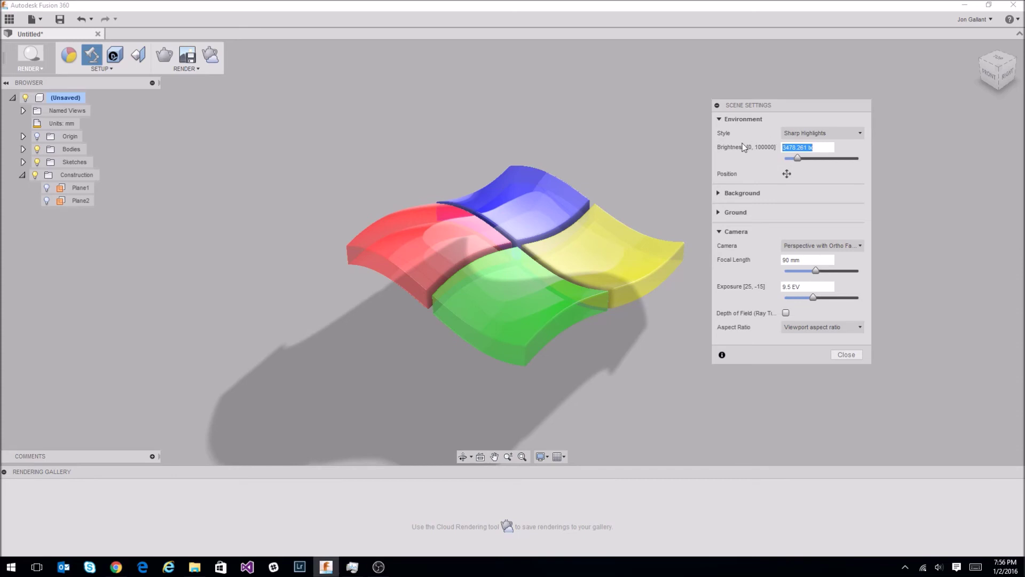
{"action": "type", "text": "2000"}
{"action": "key", "text": "Tab"}
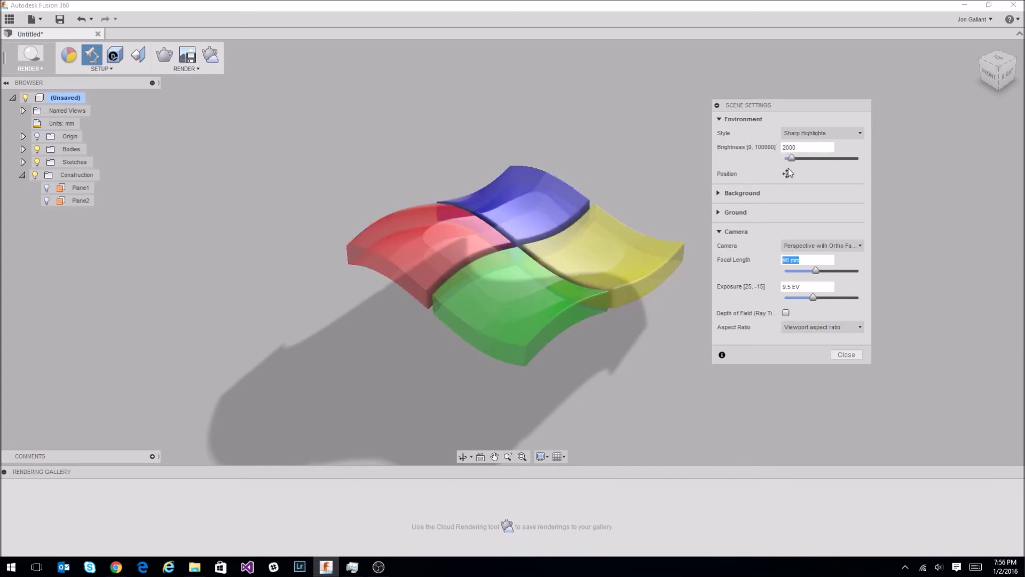
Rotate the environment lighting position to change the shadow direction.
{"action": "left_click", "coordinate": [787, 173]}
{"action": "mouse_move", "coordinate": [516, 256]}
{"action": "left_mouse_down"}
{"action": "mouse_move", "coordinate": [517, 243]}
{"action": "mouse_move", "coordinate": [518, 270]}
{"action": "left_mouse_up"}
{"action": "left_click_drag", "start_coordinate": [754, 328], "coordinate": [684, 351]}
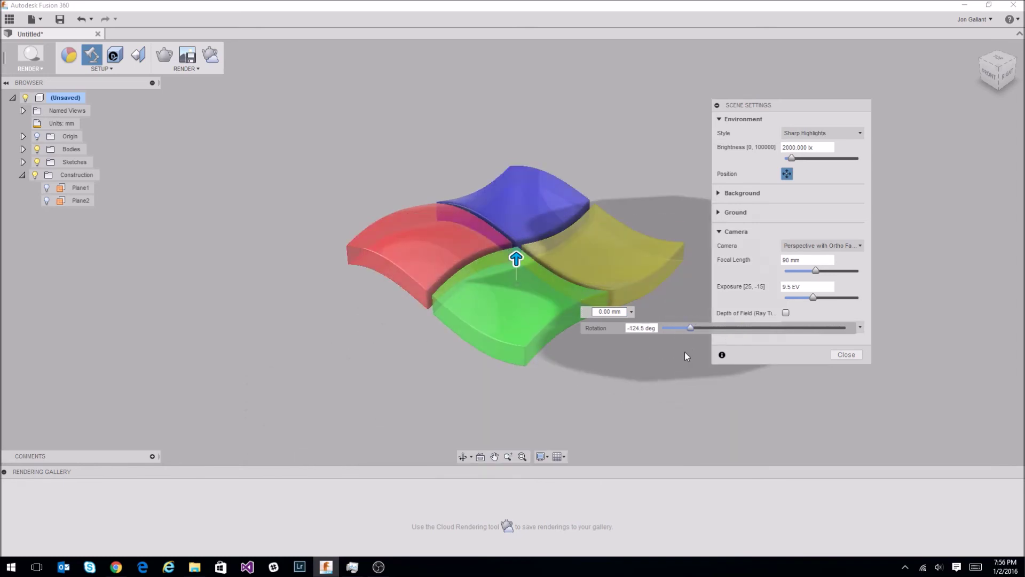
{"action": "left_click_drag", "start_coordinate": [685, 351], "coordinate": [732, 355]}
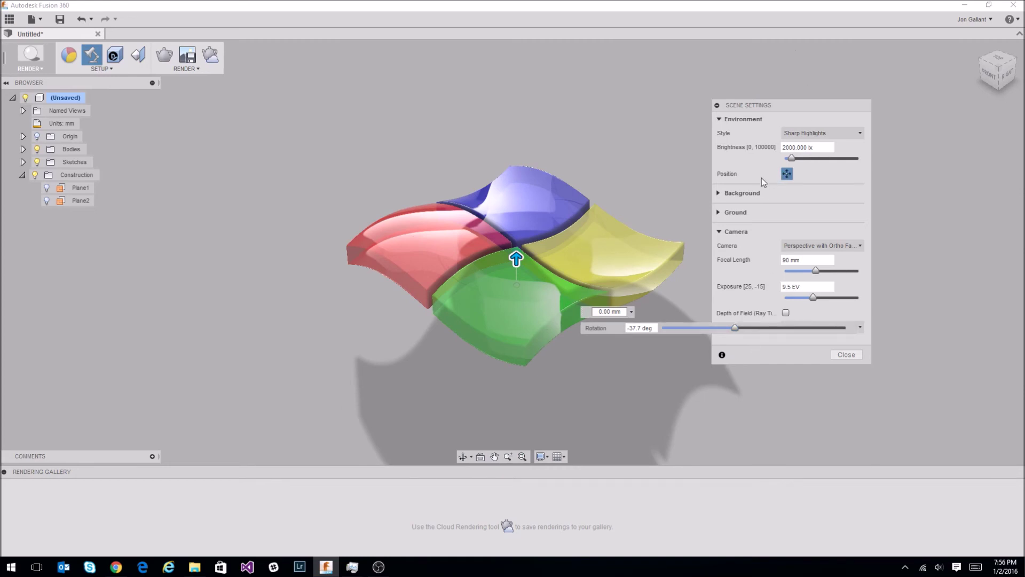
Use the environment as background and enable ground reflections at roughness 1.0.
{"action": "left_click", "coordinate": [727, 193]}
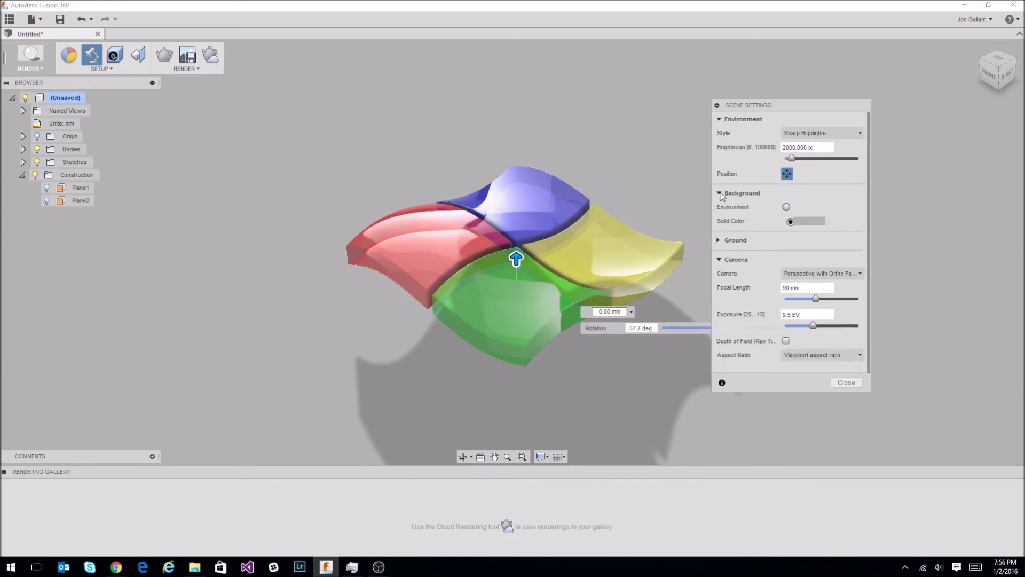
{"action": "left_click", "coordinate": [787, 208]}
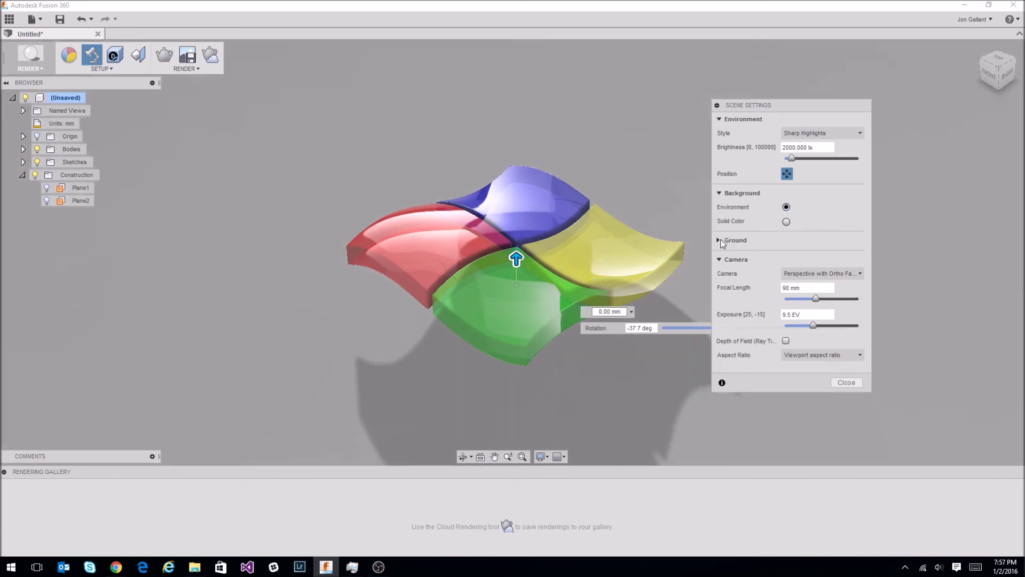
{"action": "left_click", "coordinate": [721, 241]}
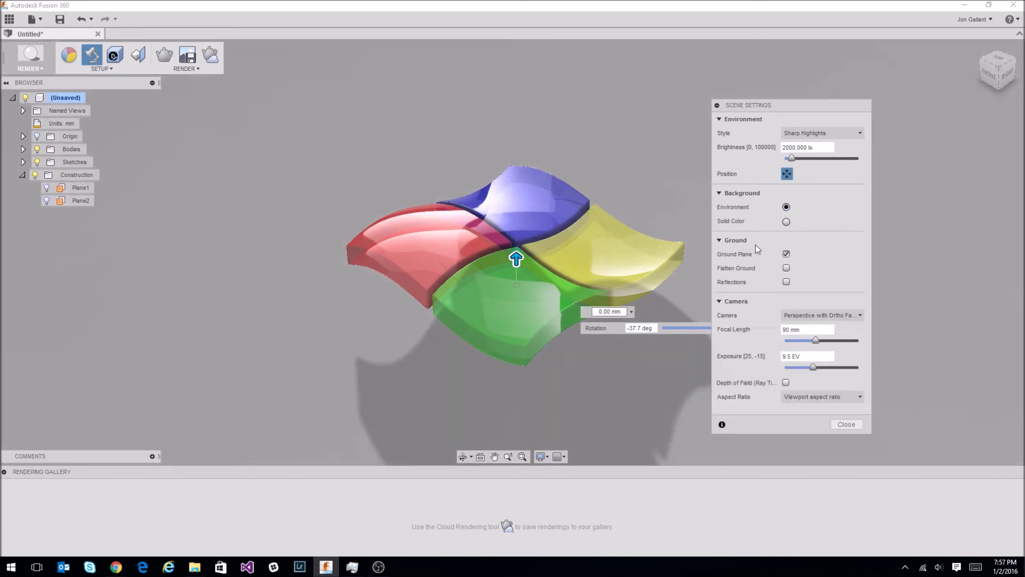
{"action": "left_click", "coordinate": [786, 281]}
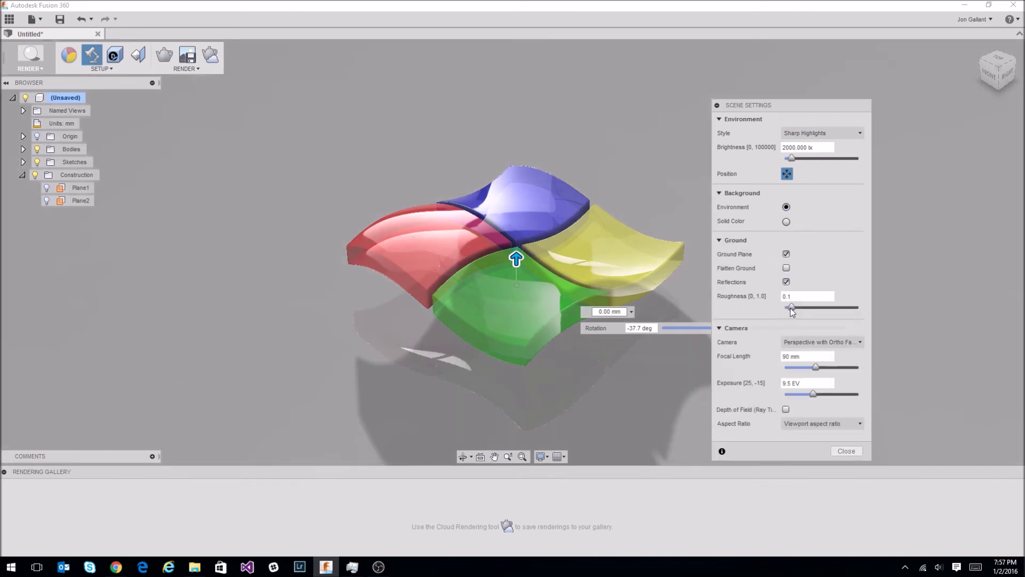
{"action": "left_click_drag", "start_coordinate": [809, 305], "coordinate": [871, 306]}
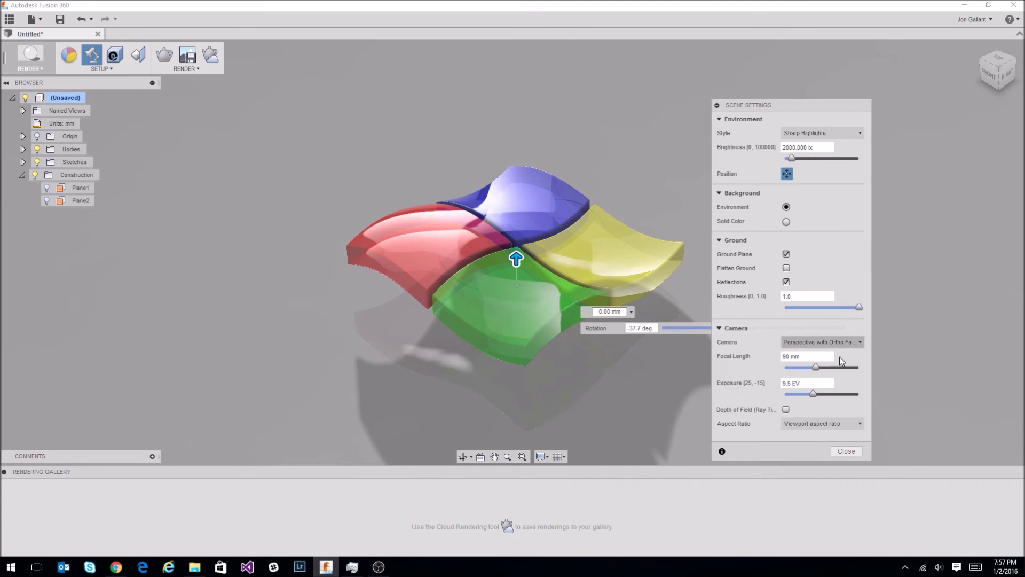
Set the camera focal length to 70mm and exposure to 8.9 EV.
{"action": "left_click_drag", "start_coordinate": [804, 356], "coordinate": [774, 350]}
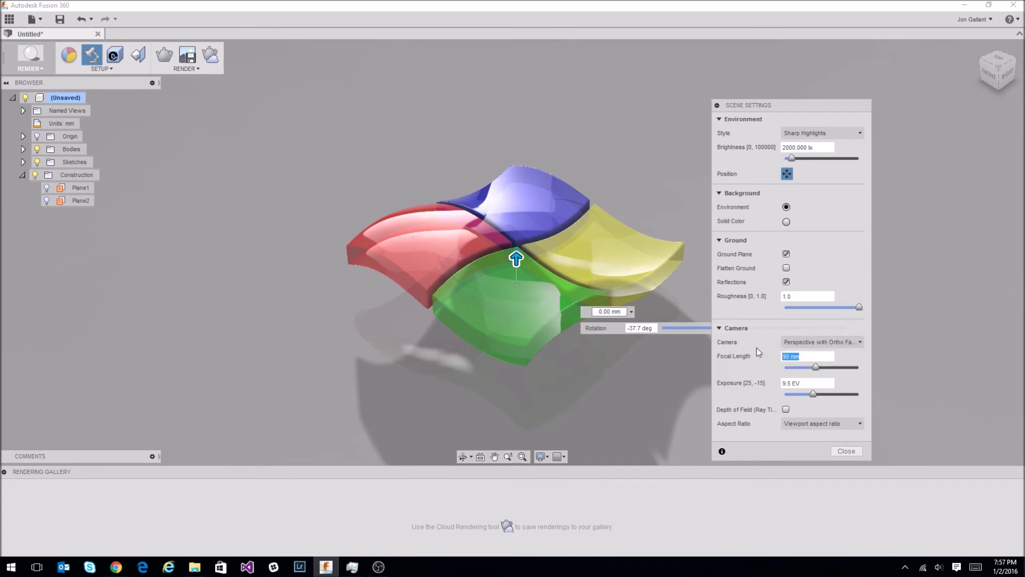
{"action": "type", "text": "70mm"}
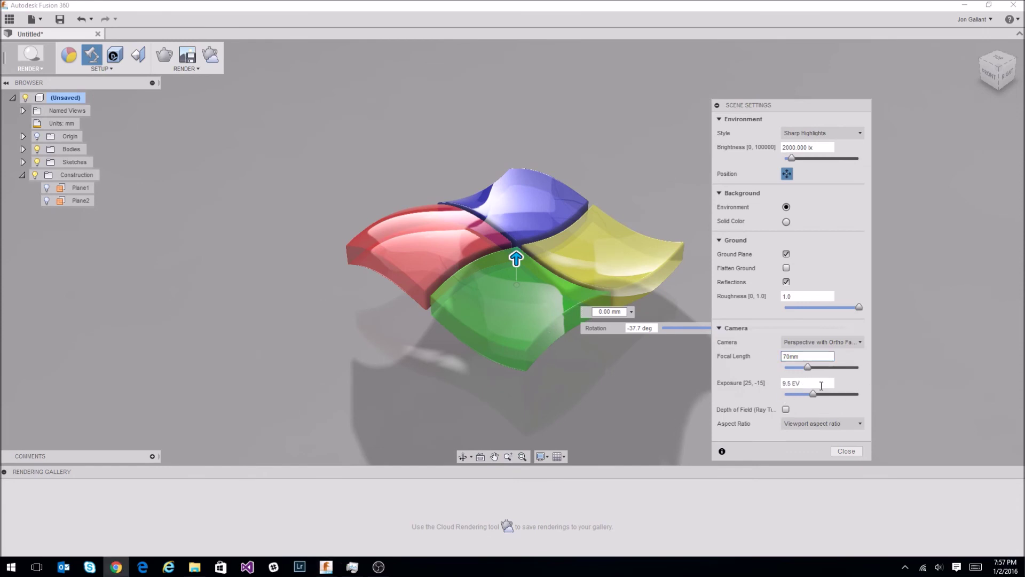
{"action": "left_click_drag", "start_coordinate": [822, 384], "coordinate": [767, 379]}
{"action": "type", "text": "8.9"}
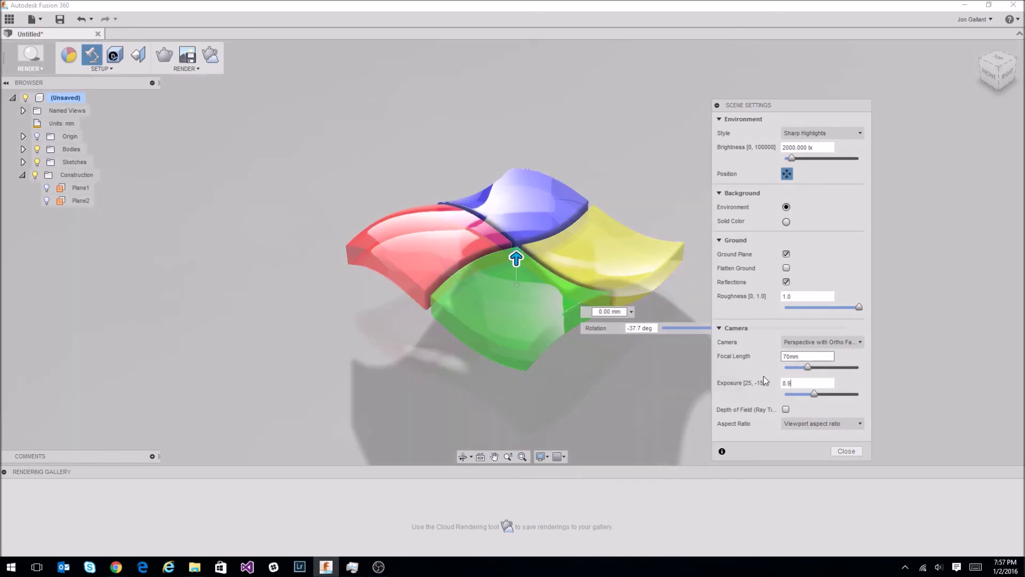
{"action": "left_click", "coordinate": [847, 452]}
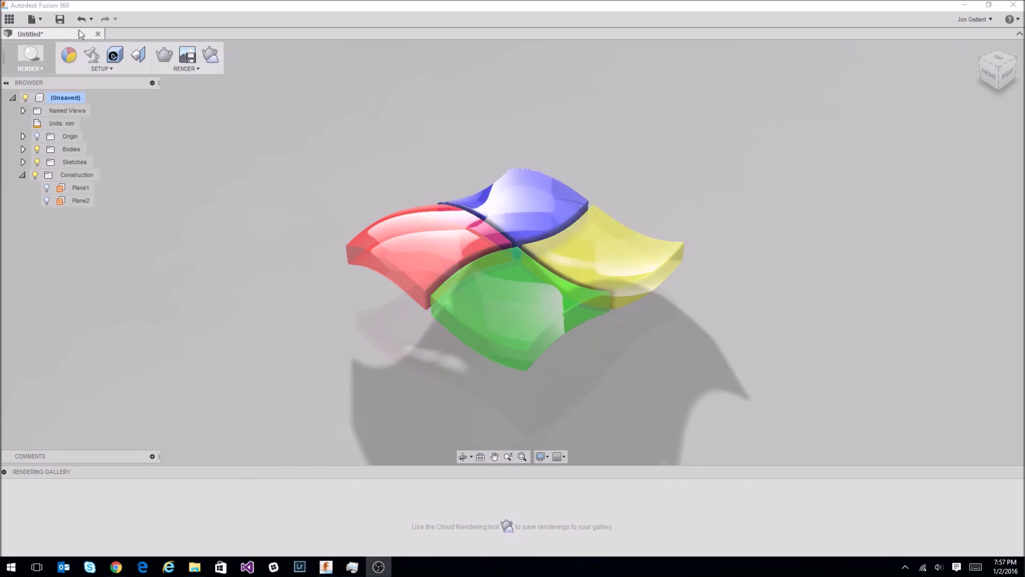
Save as Microsoft Glass Logo Blog v1 and submit a Final 1920×794 PNG cloud render.
{"action": "left_click", "coordinate": [60, 20]}
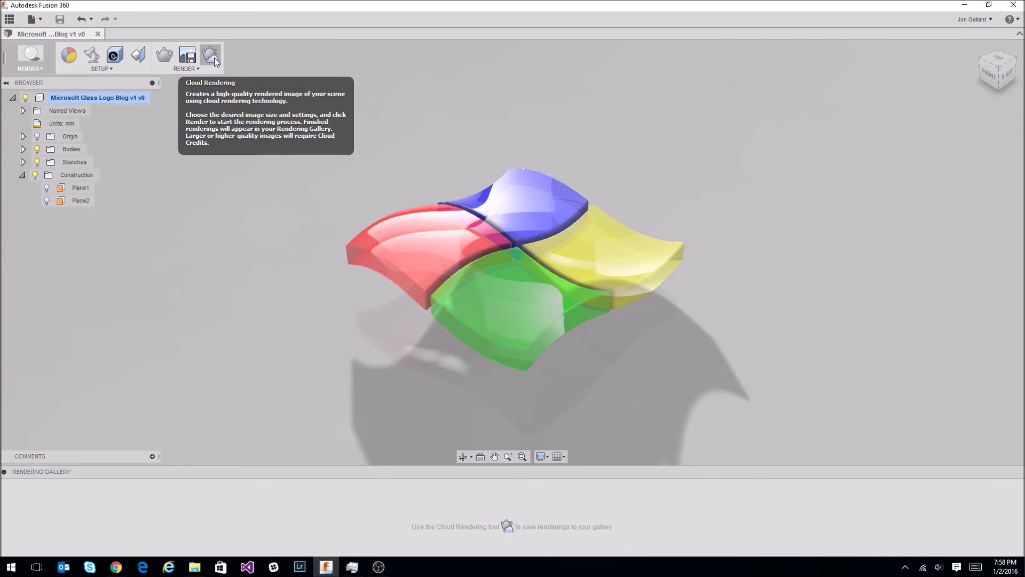
{"action": "left_click", "coordinate": [211, 55]}
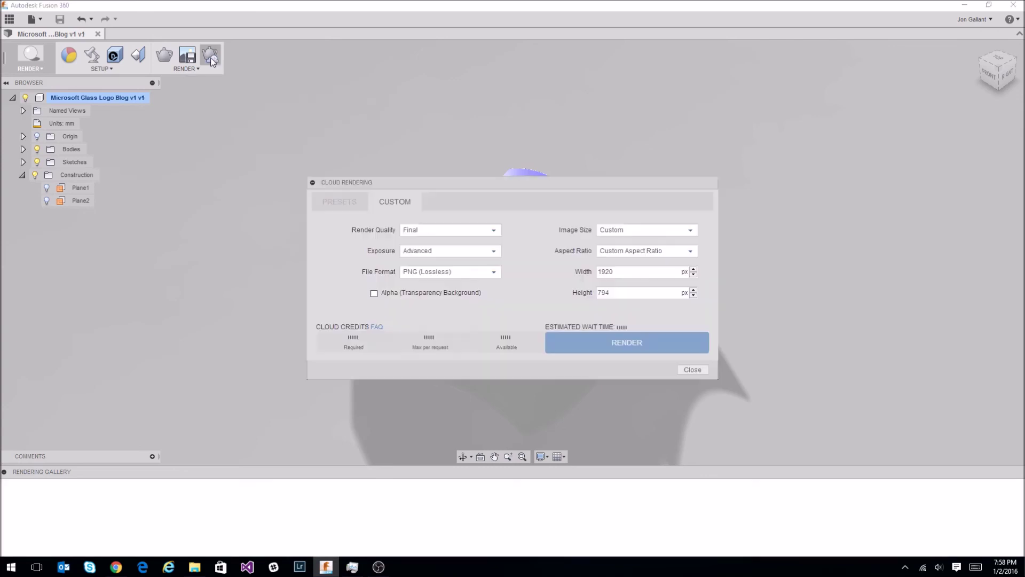
{"action": "left_click", "coordinate": [627, 341]}
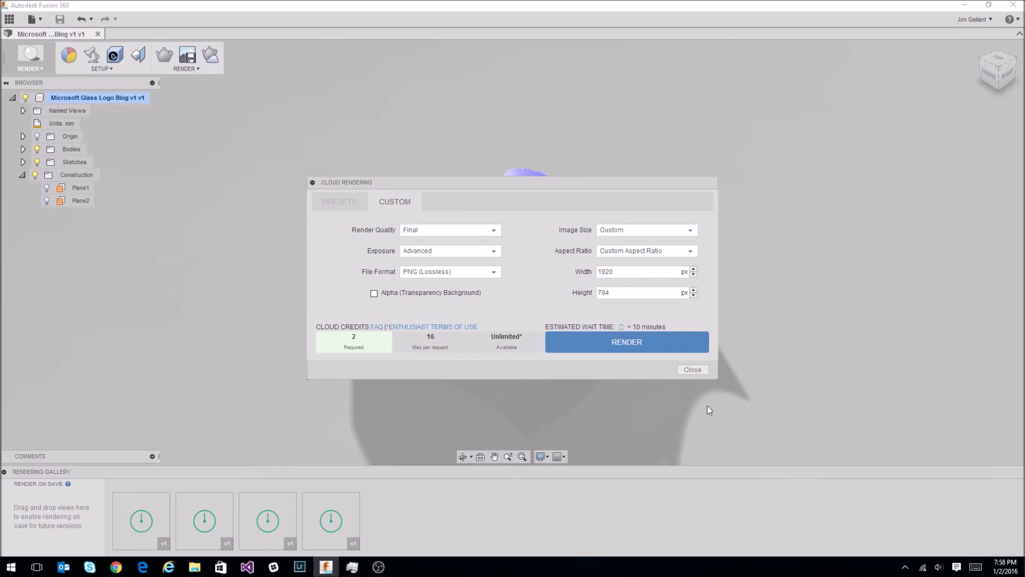
{"action": "left_click", "coordinate": [693, 370]}
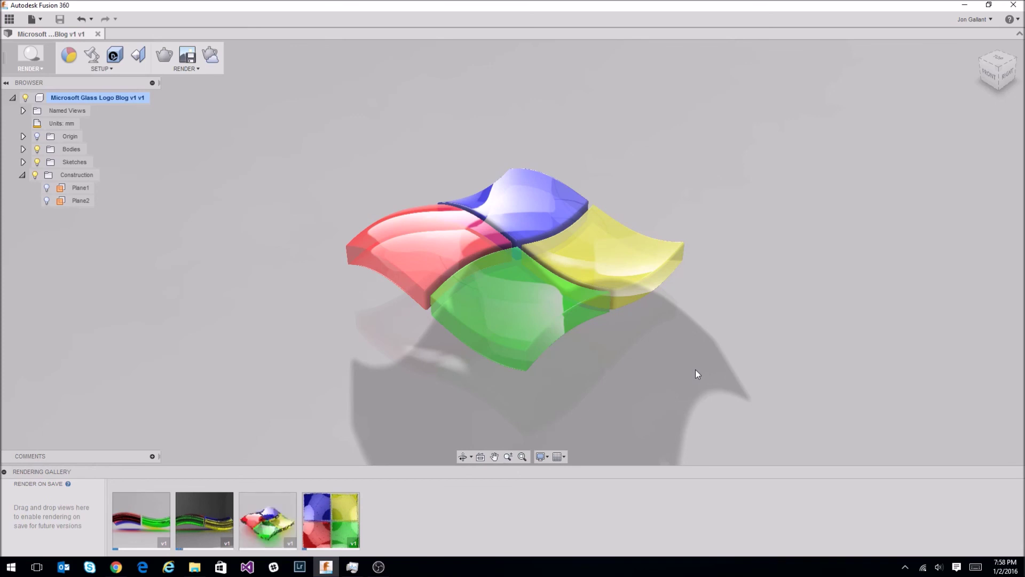
{"action": "left_click", "coordinate": [145, 550]}
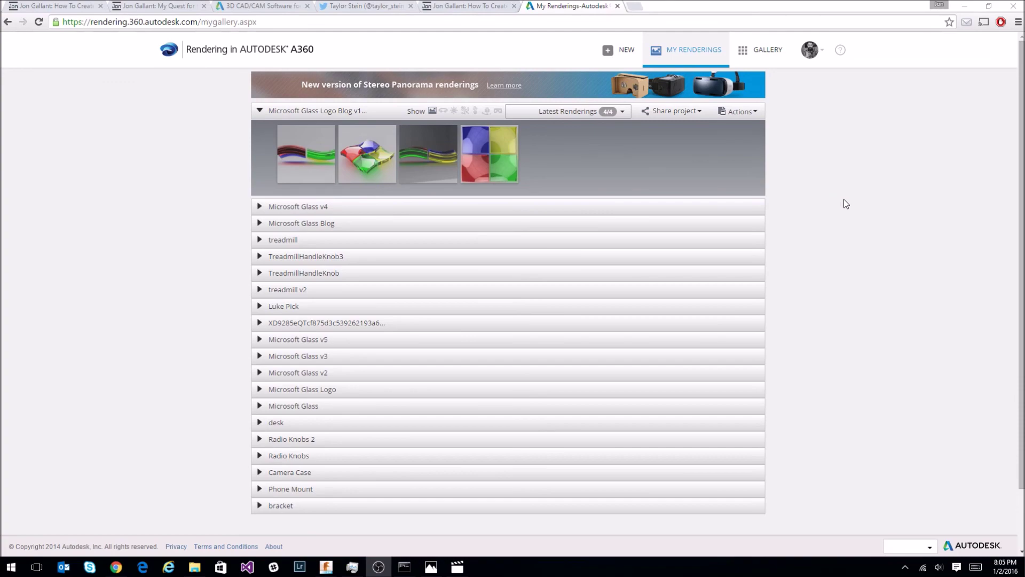
Return to Fusion 360 after viewing the four finished renderings in A360.
{"action": "left_click", "coordinate": [326, 567]}
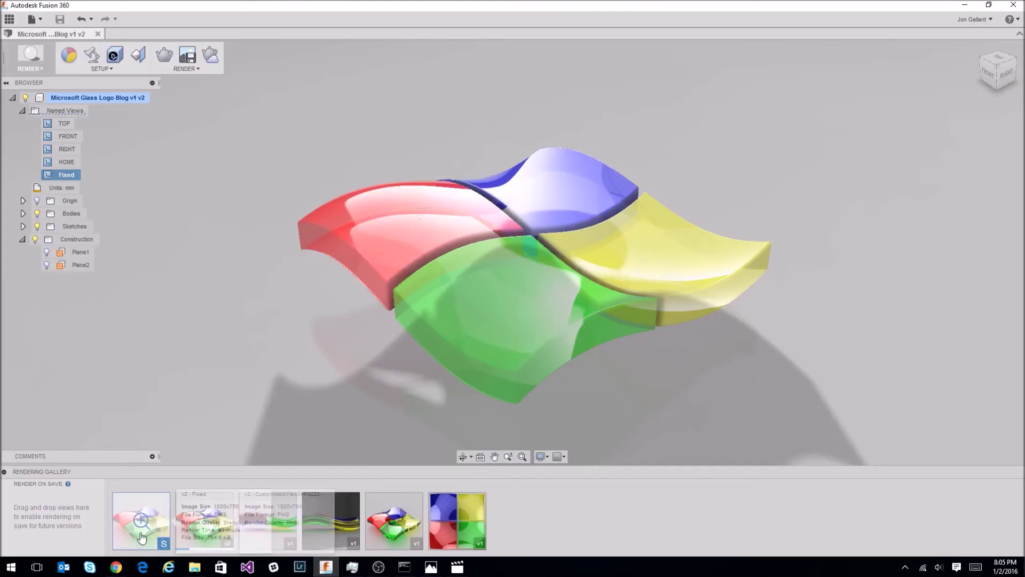
Open the newest glass logo rendering from the Rendering Gallery.
{"action": "left_click", "coordinate": [141, 522]}
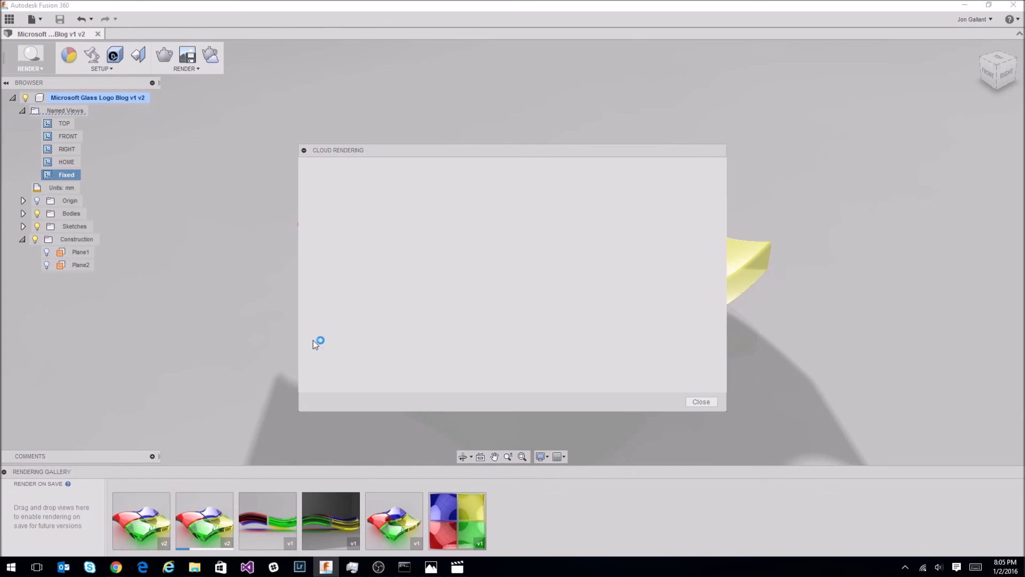